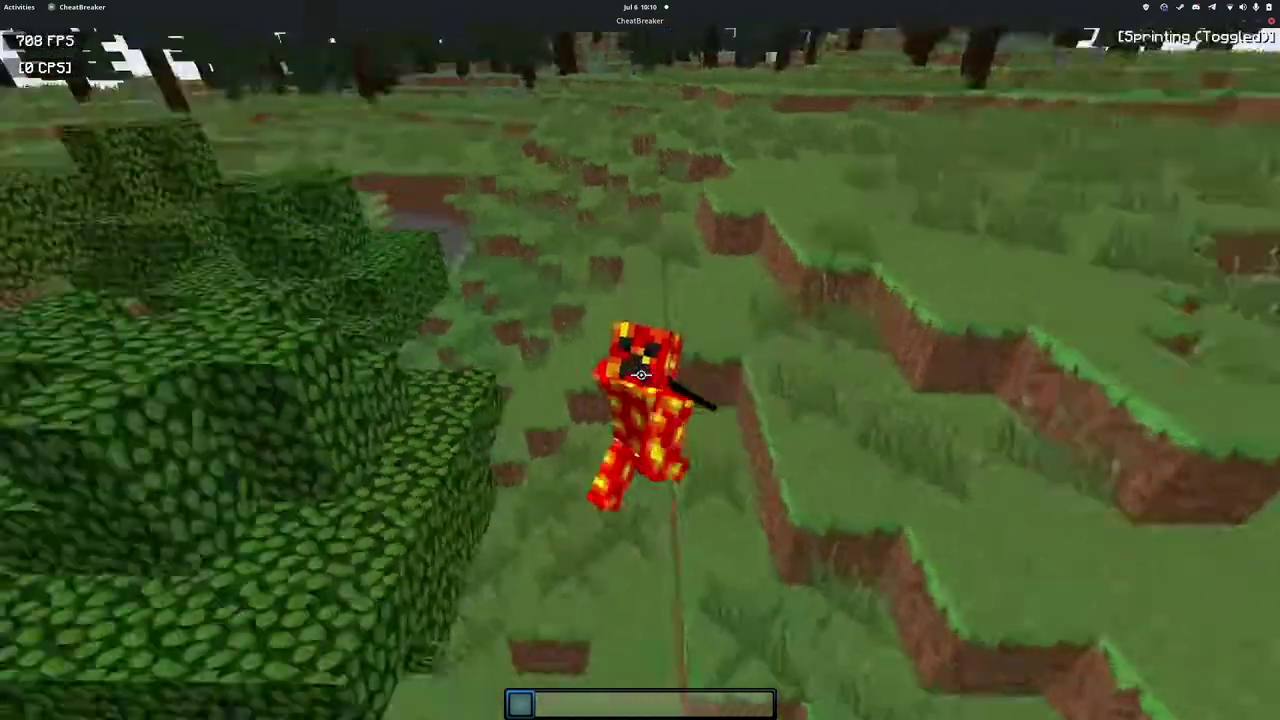
# Step: Run through the grass, glance at the multiplayer server list, then resume playing
pyautogui.press('w')
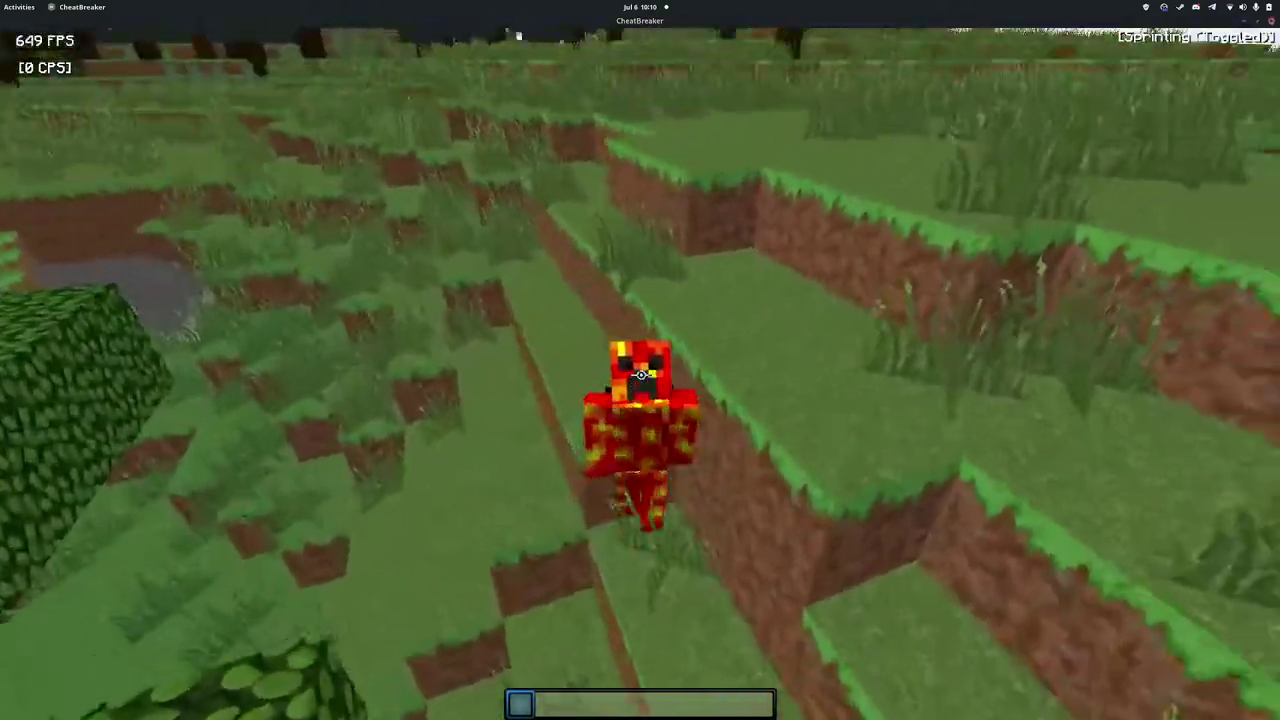
pyautogui.press('w')
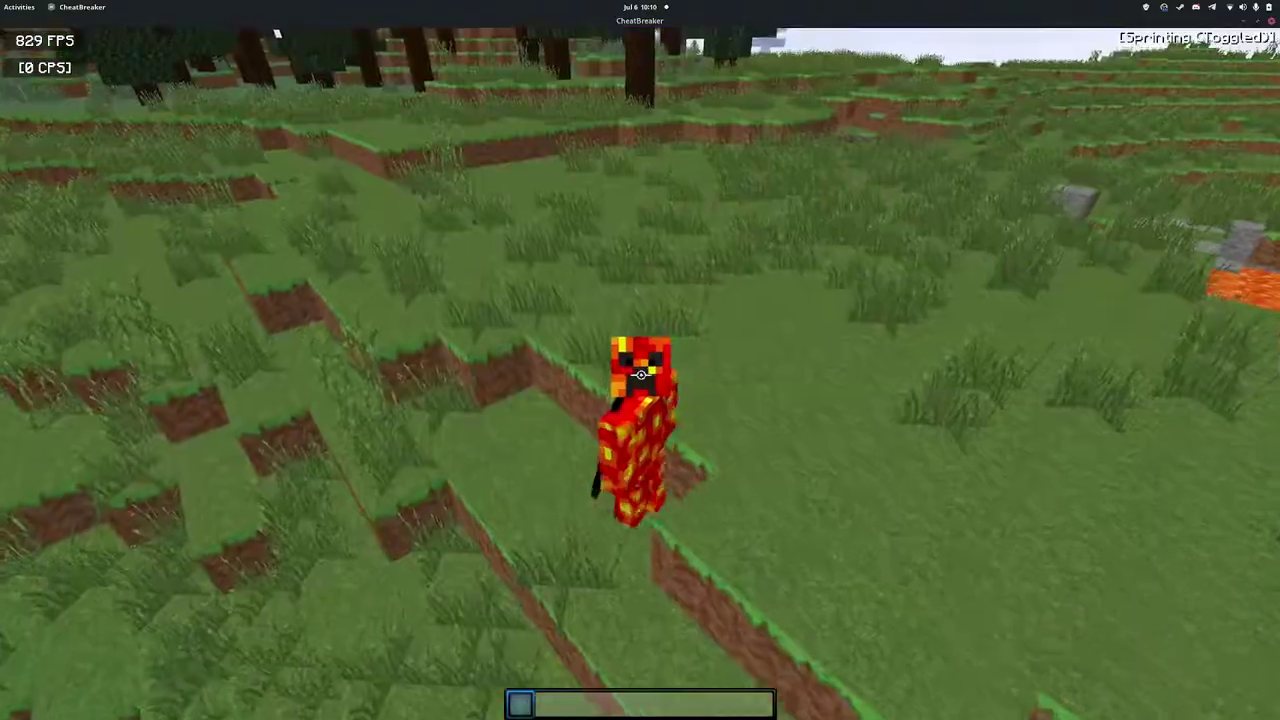
pyautogui.press('w')
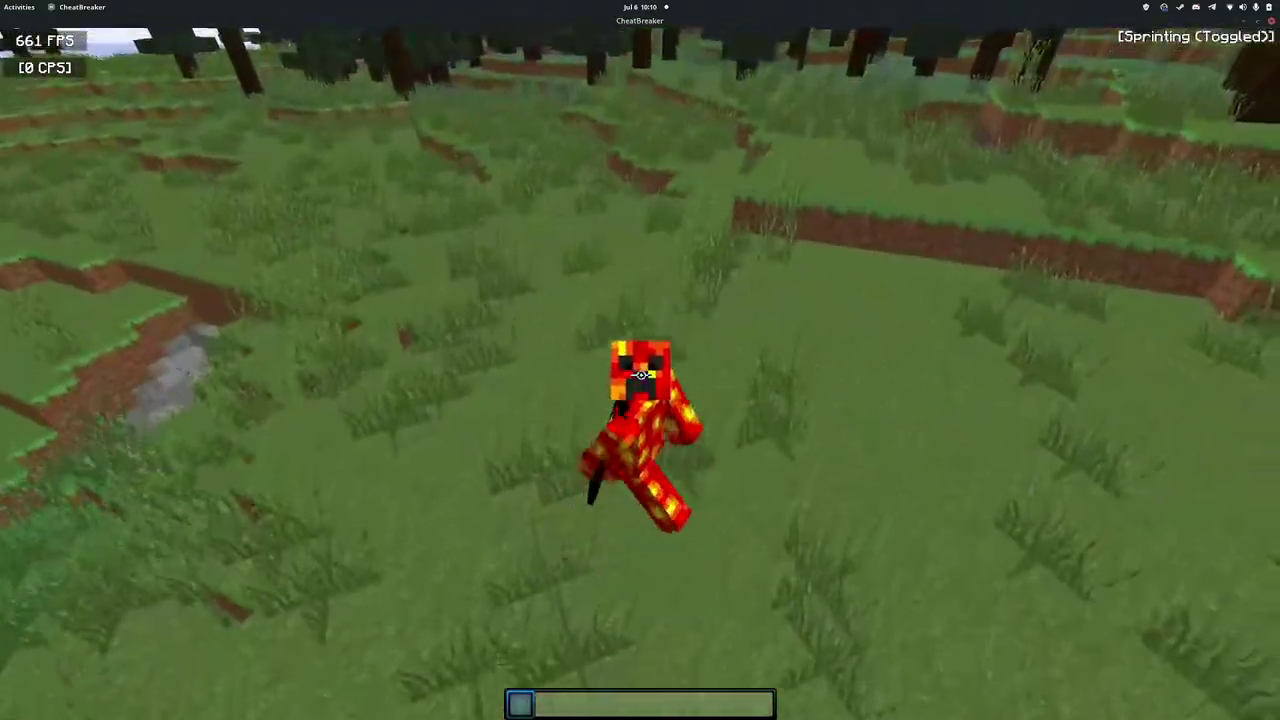
pyautogui.press('Escape')
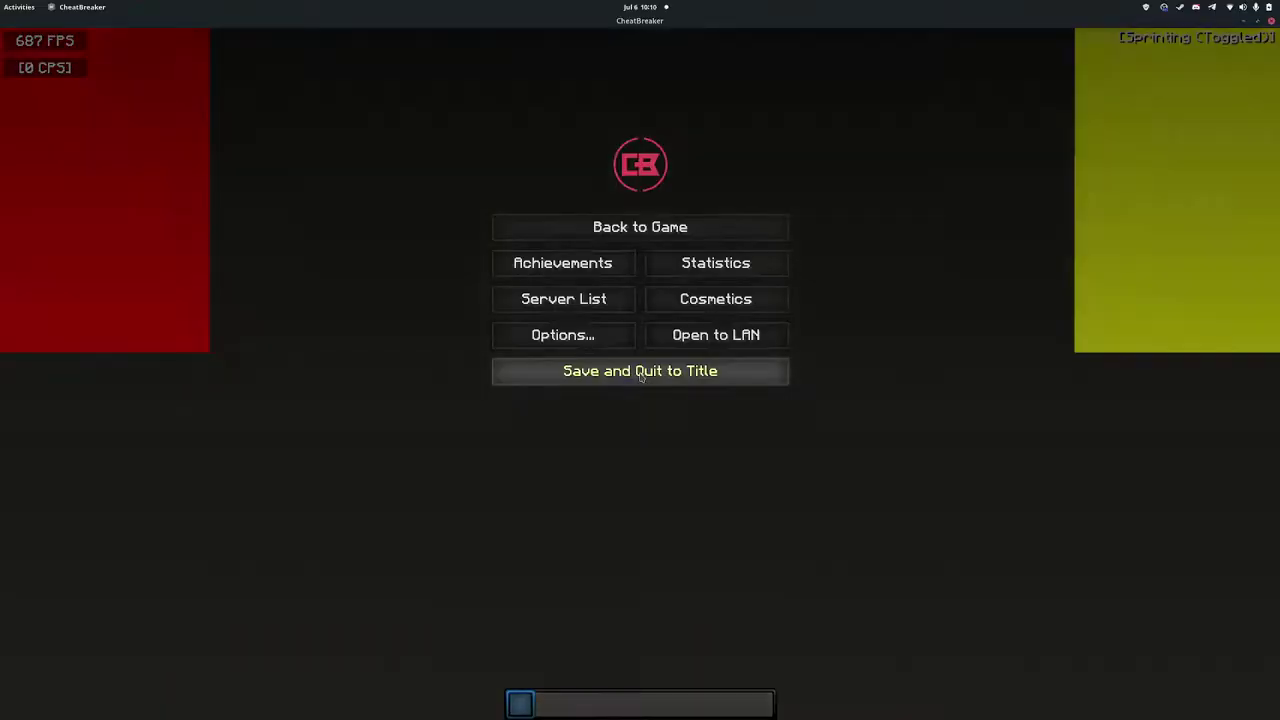
pyautogui.click(565, 297)
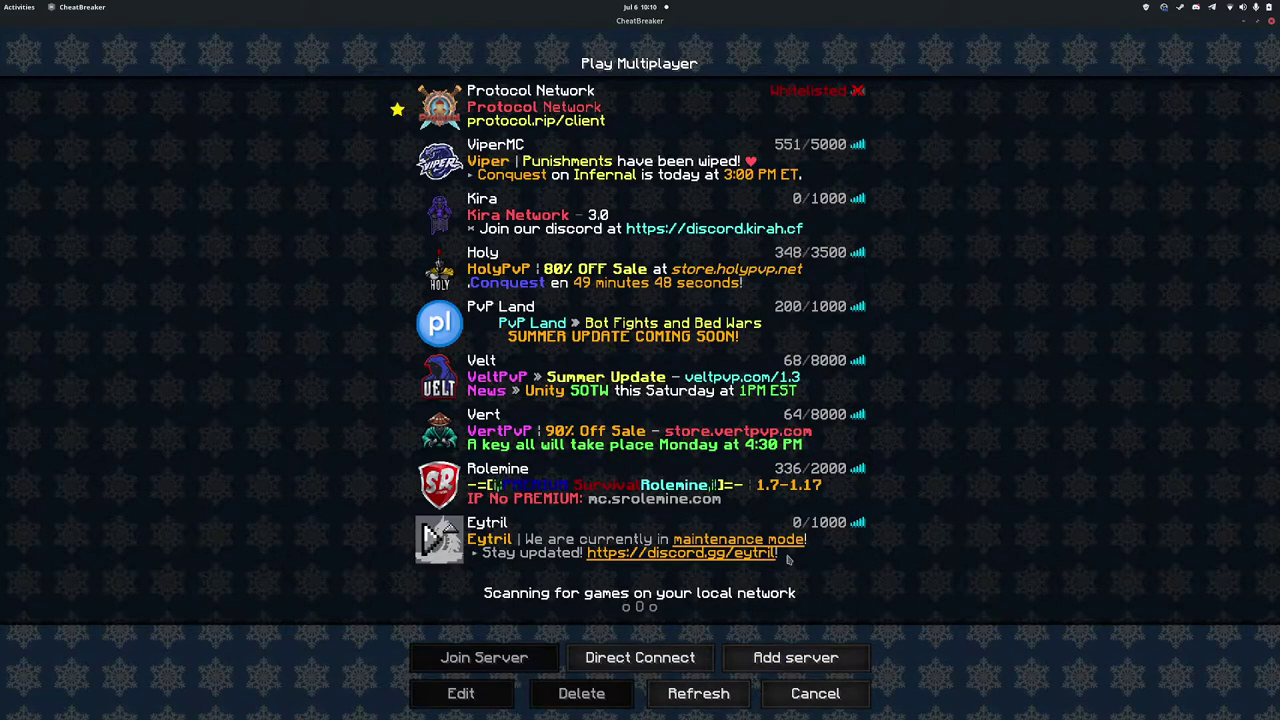
pyautogui.press('Escape')
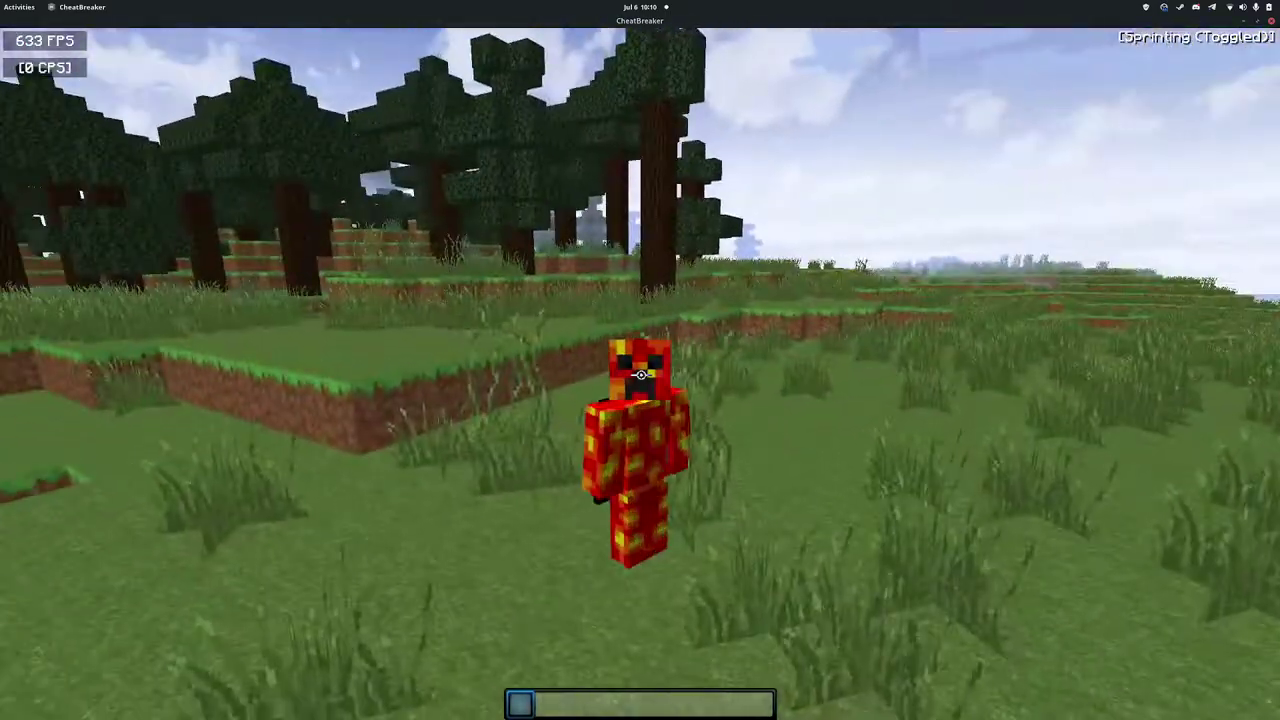
# Step: Look over the grassland and swing the arm while turning toward the trees
pyautogui.press('w')
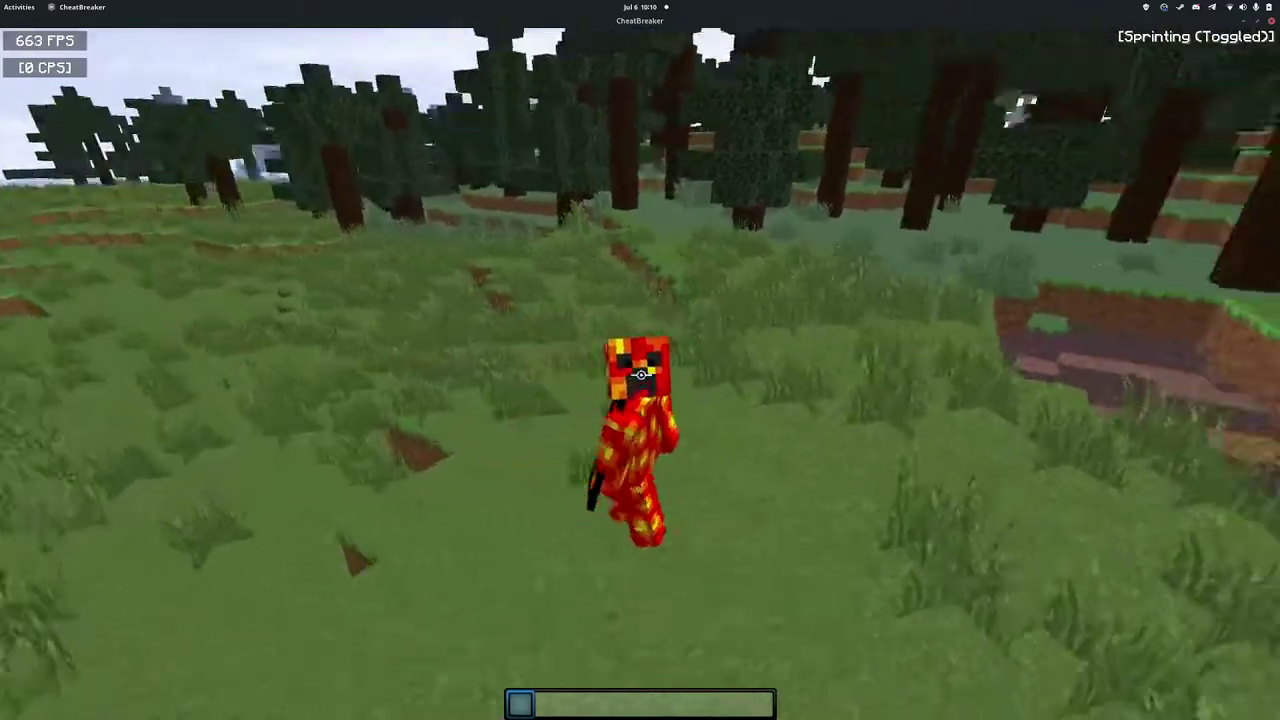
pyautogui.click(640, 375)
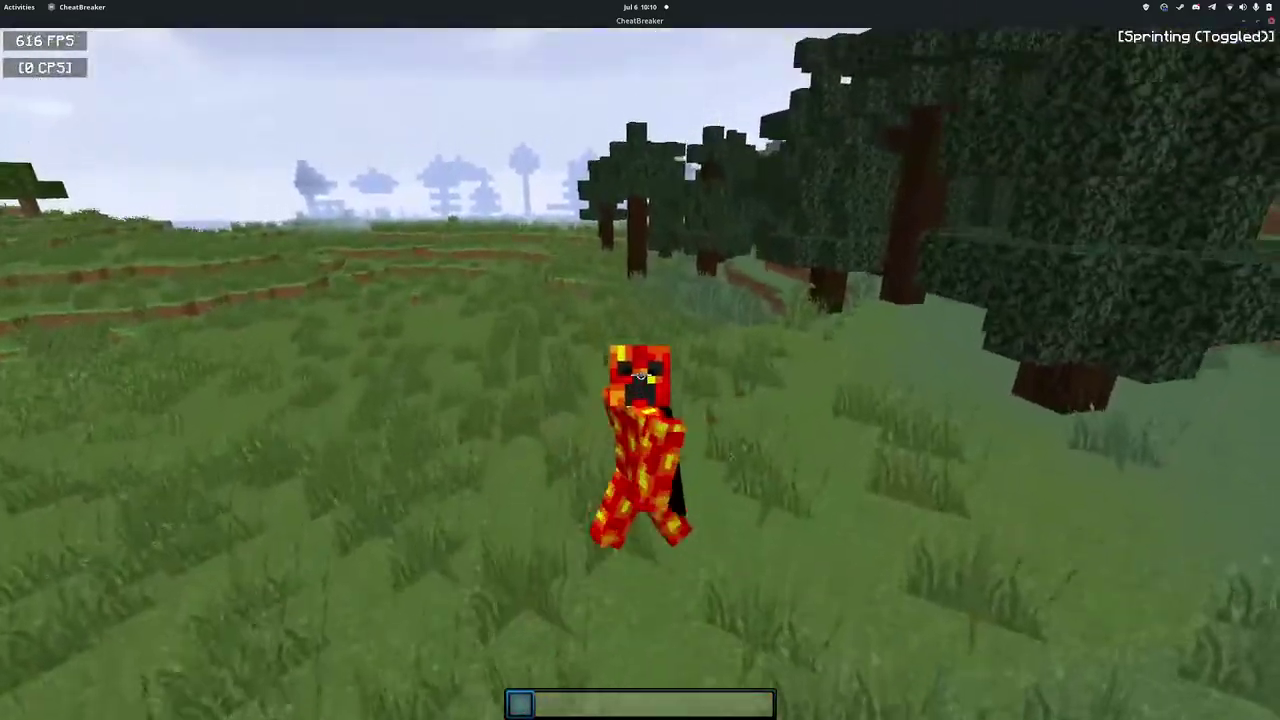
pyautogui.click(640, 375)
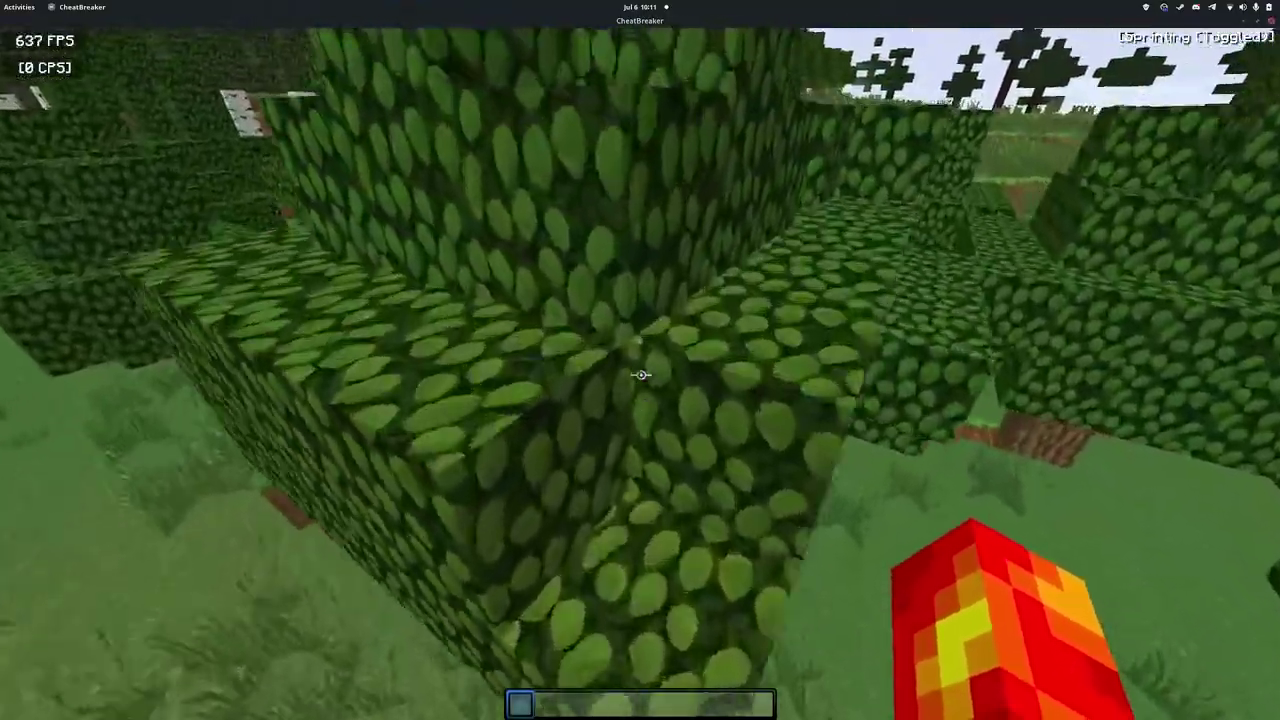
# Step: Climb onto the forest canopy and walk across the leafy tree tops
pyautogui.press('w')
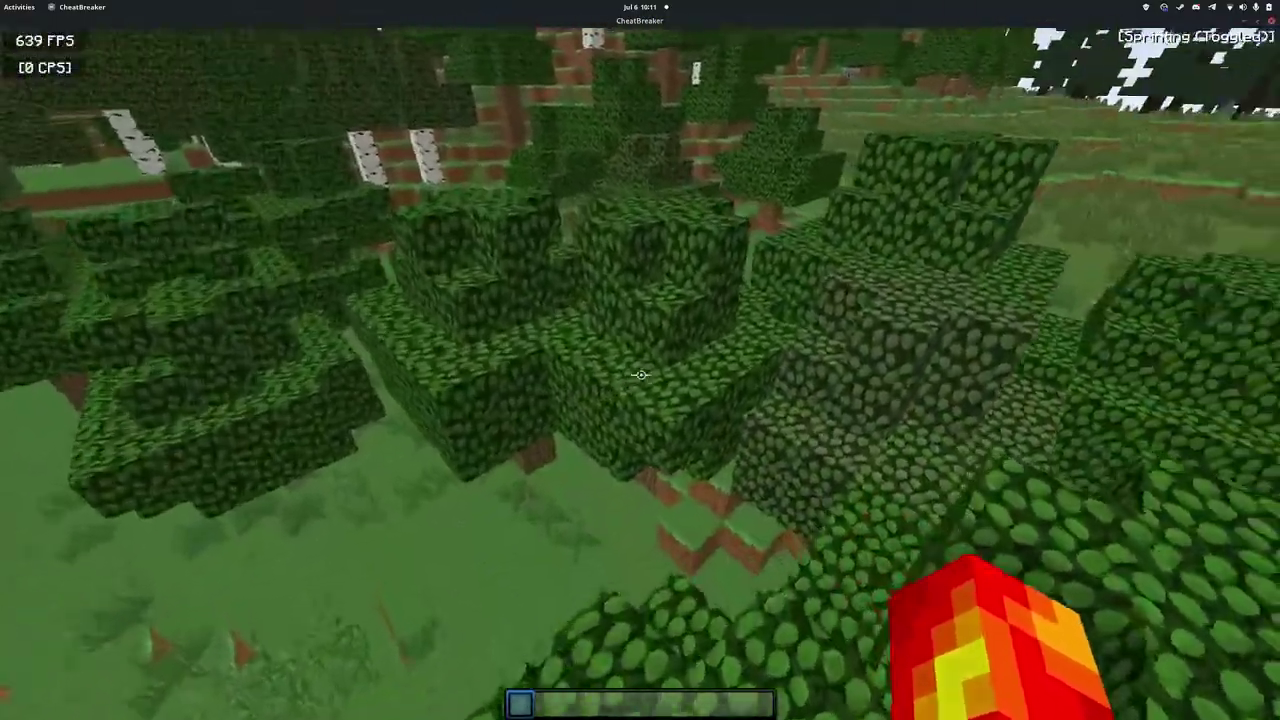
pyautogui.press('w')
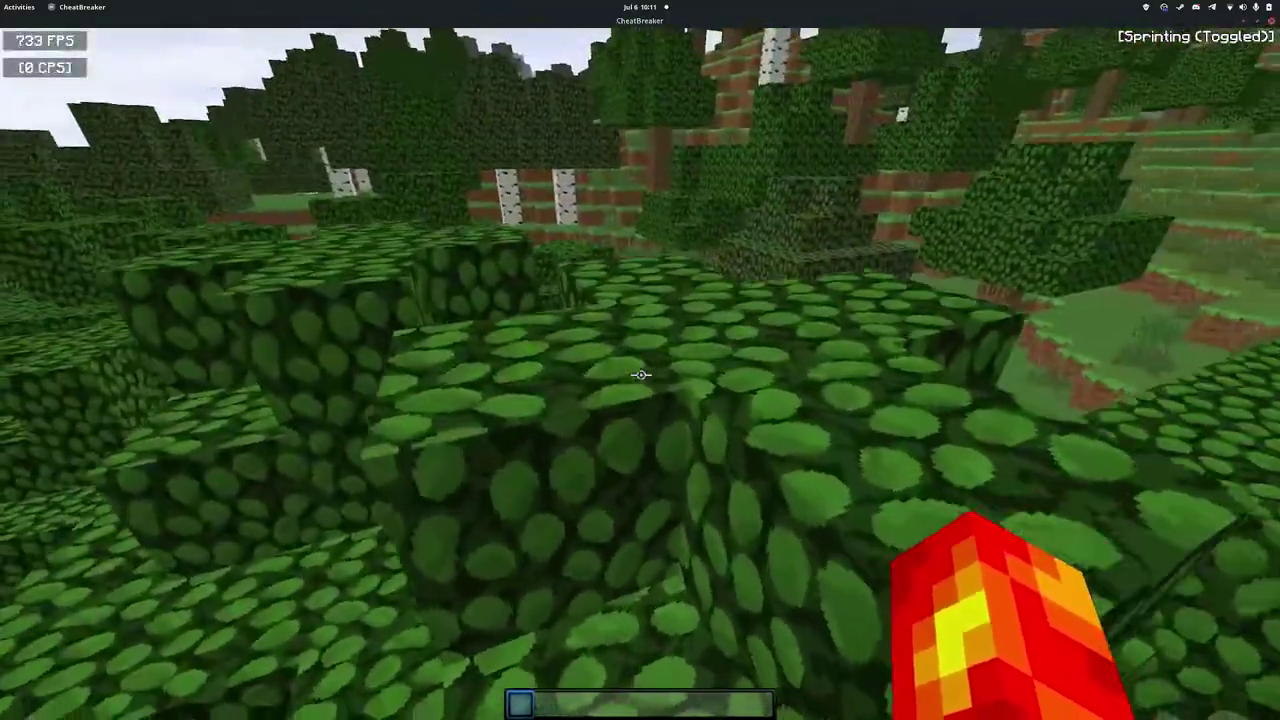
pyautogui.press('w')
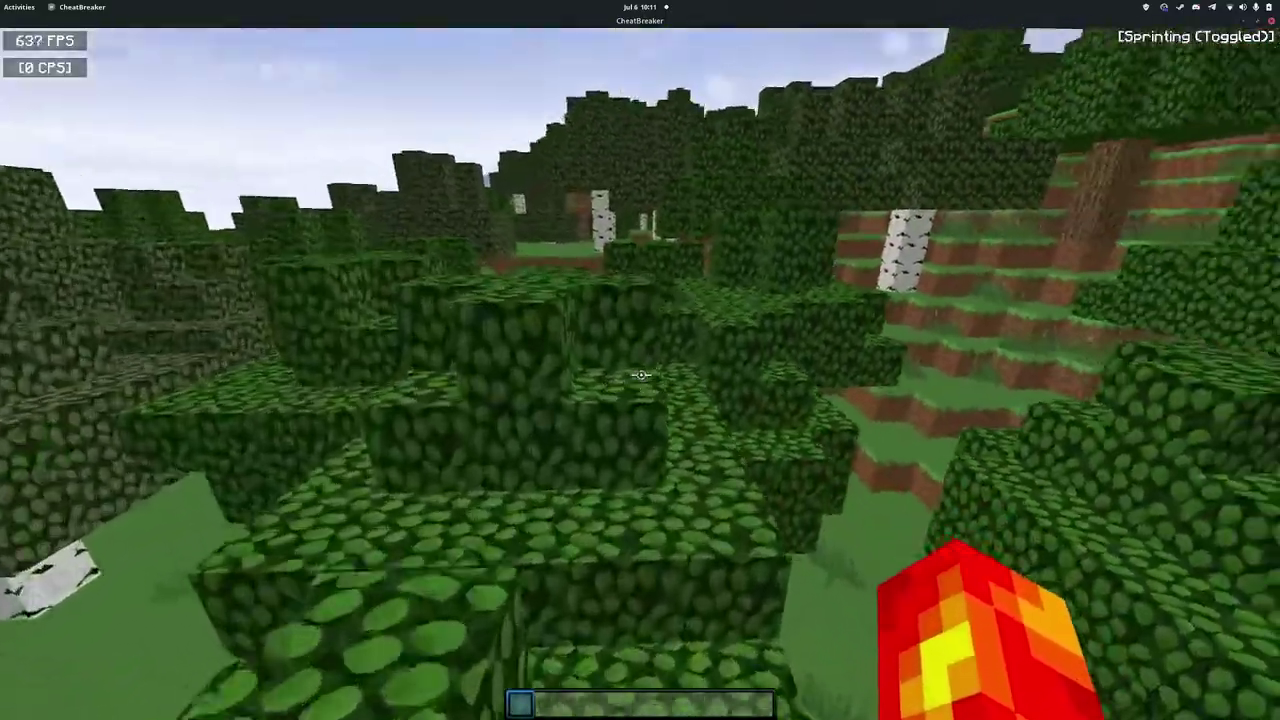
pyautogui.press('w')
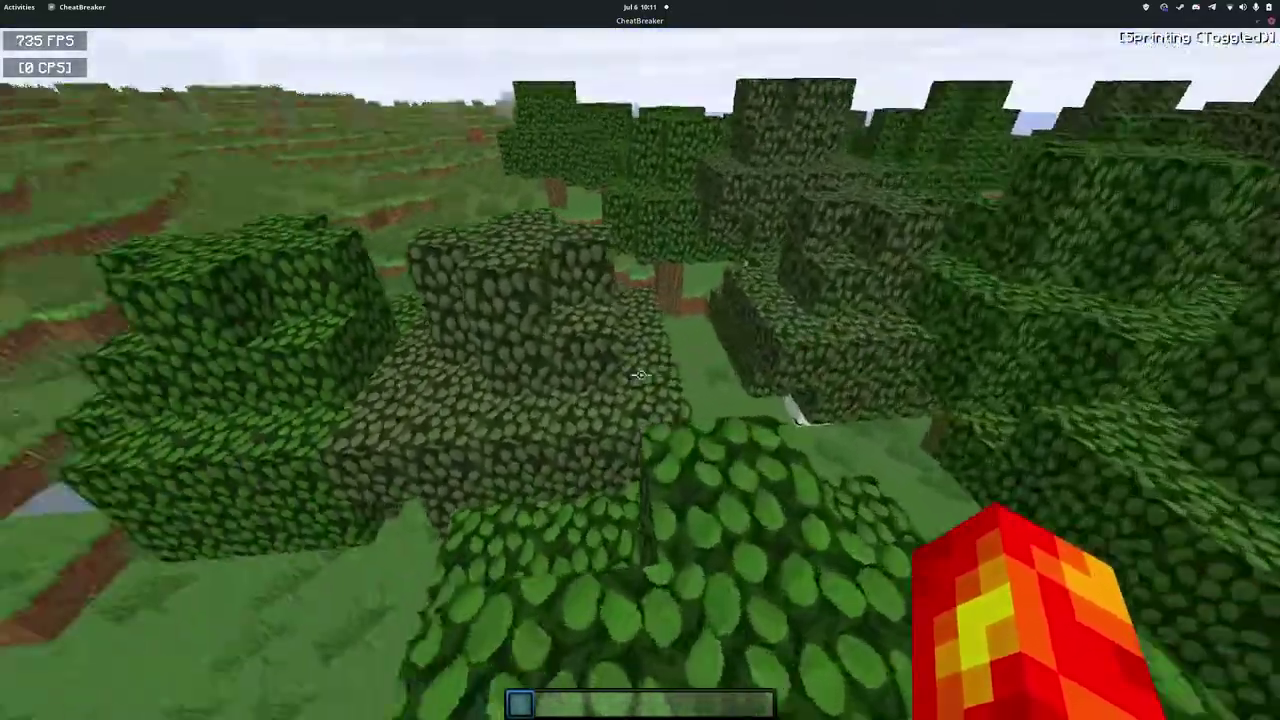
pyautogui.press('w')
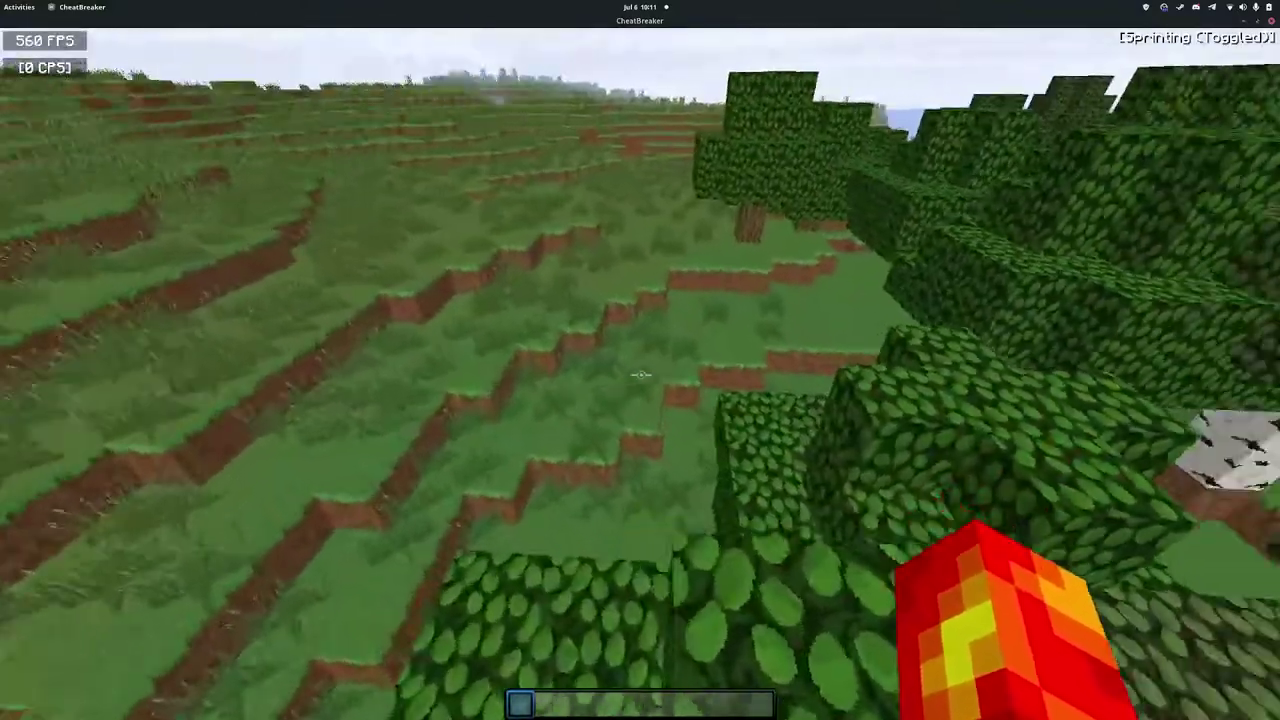
pyautogui.press('w')
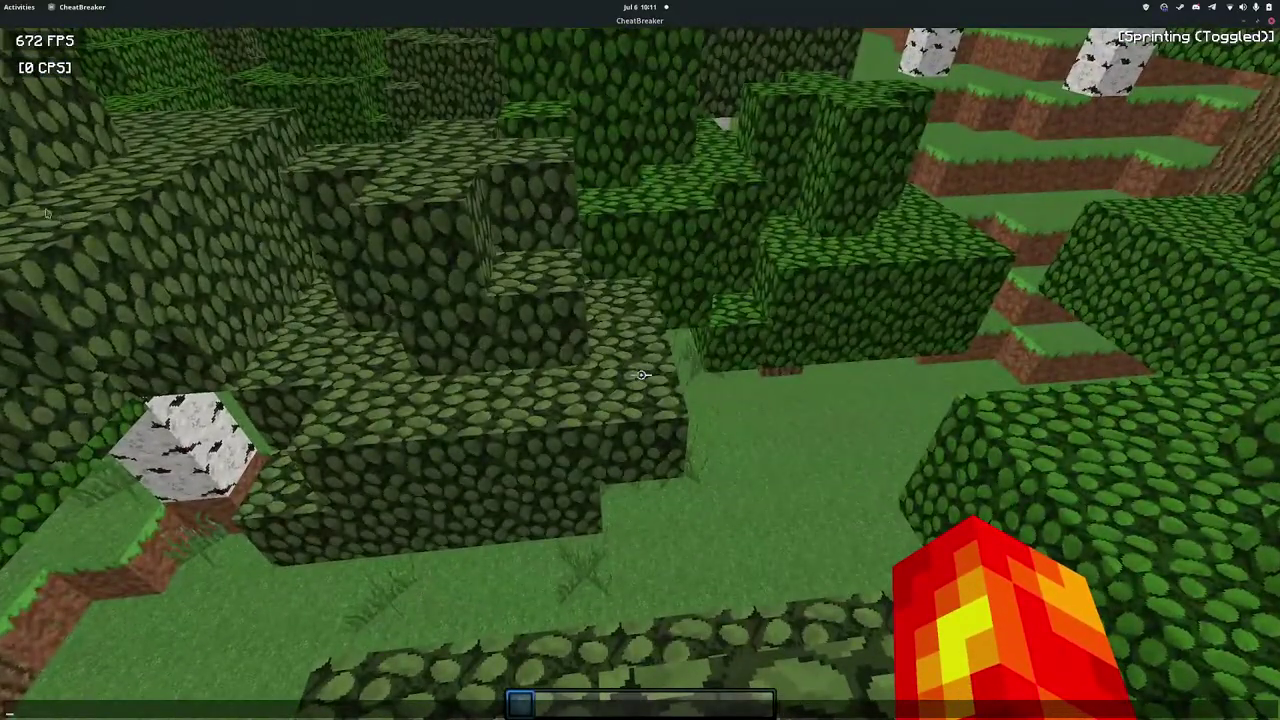
# Step: Bring Discord over the game, switch to Eytril | Summer, and toggle the system status menu
pyautogui.click(13, 341)
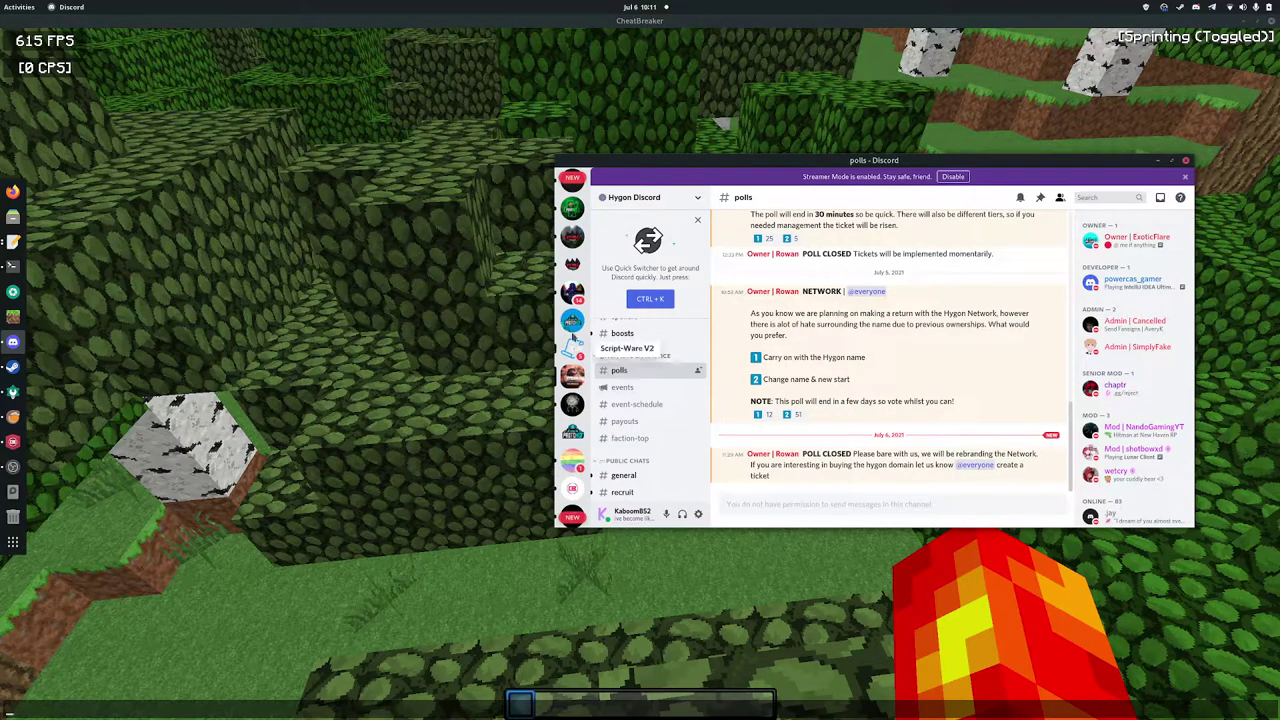
pyautogui.click(572, 237)
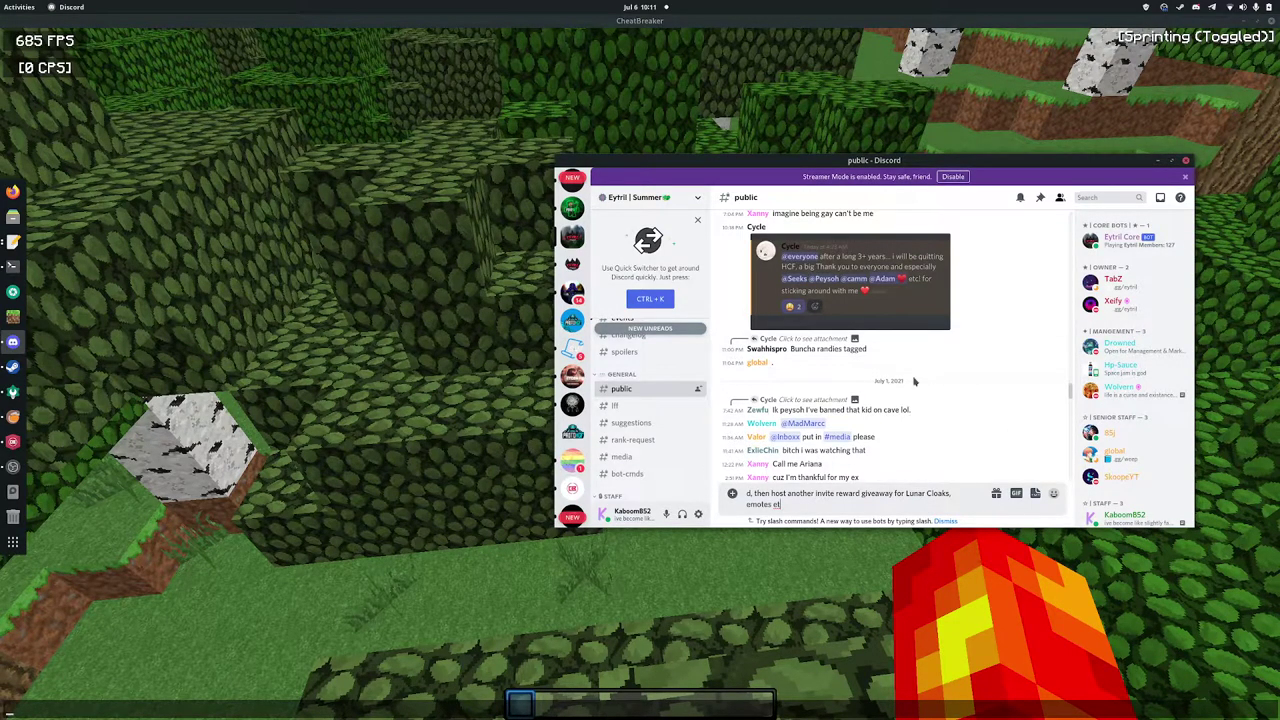
pyautogui.scroll(-5, 922, 344)
pyautogui.scroll(-5, 922, 344)
pyautogui.scroll(-5, 922, 344)
pyautogui.scroll(-5, 922, 344)
pyautogui.scroll(-2, 922, 345)
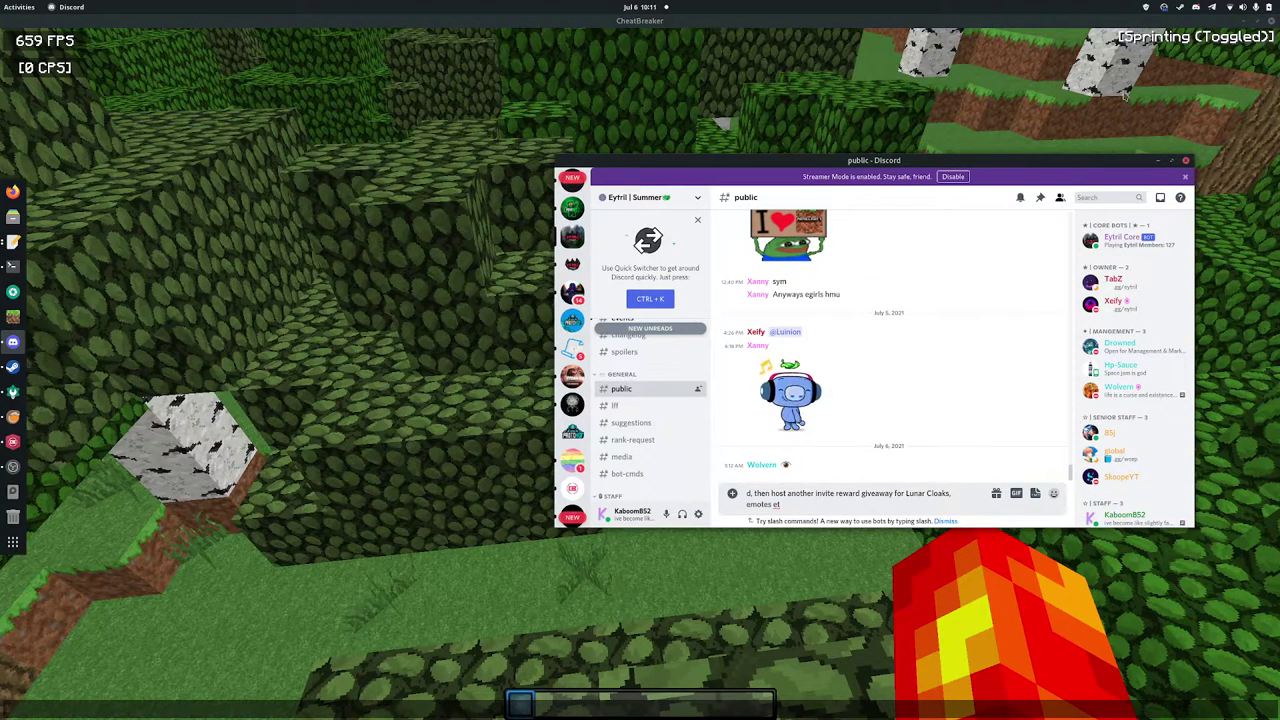
pyautogui.click(1248, 8)
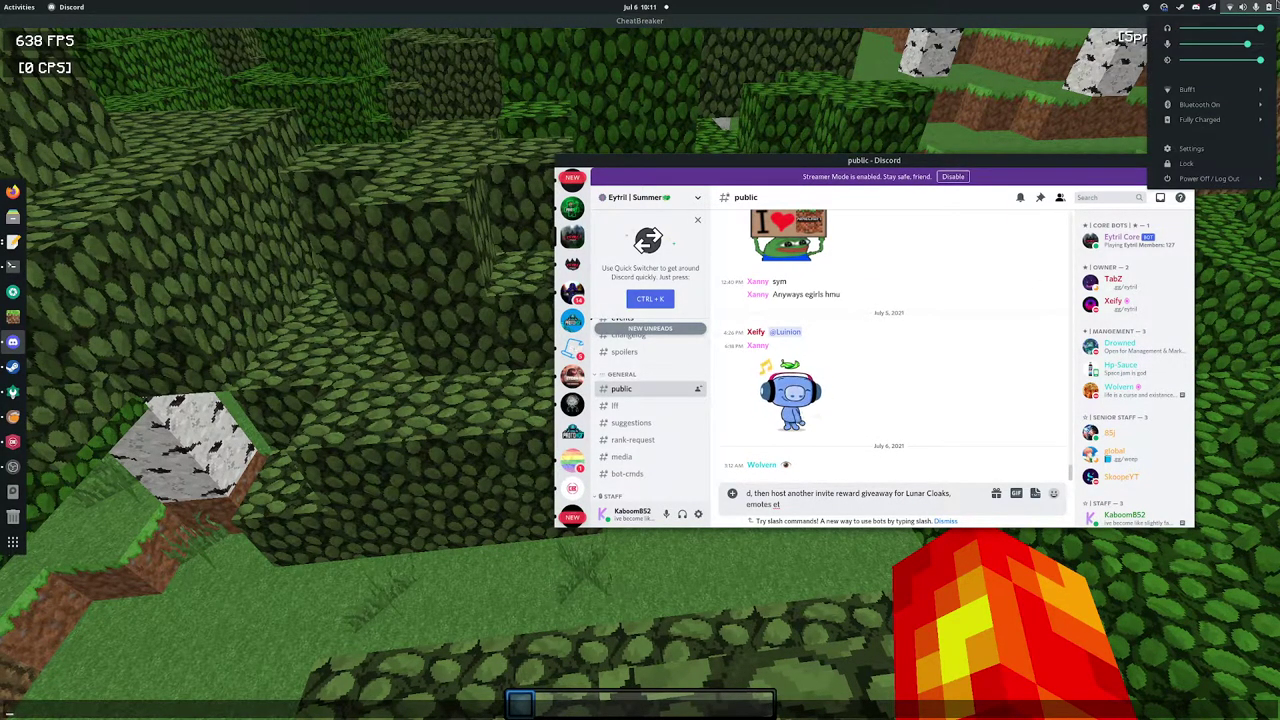
pyautogui.click(1276, 5)
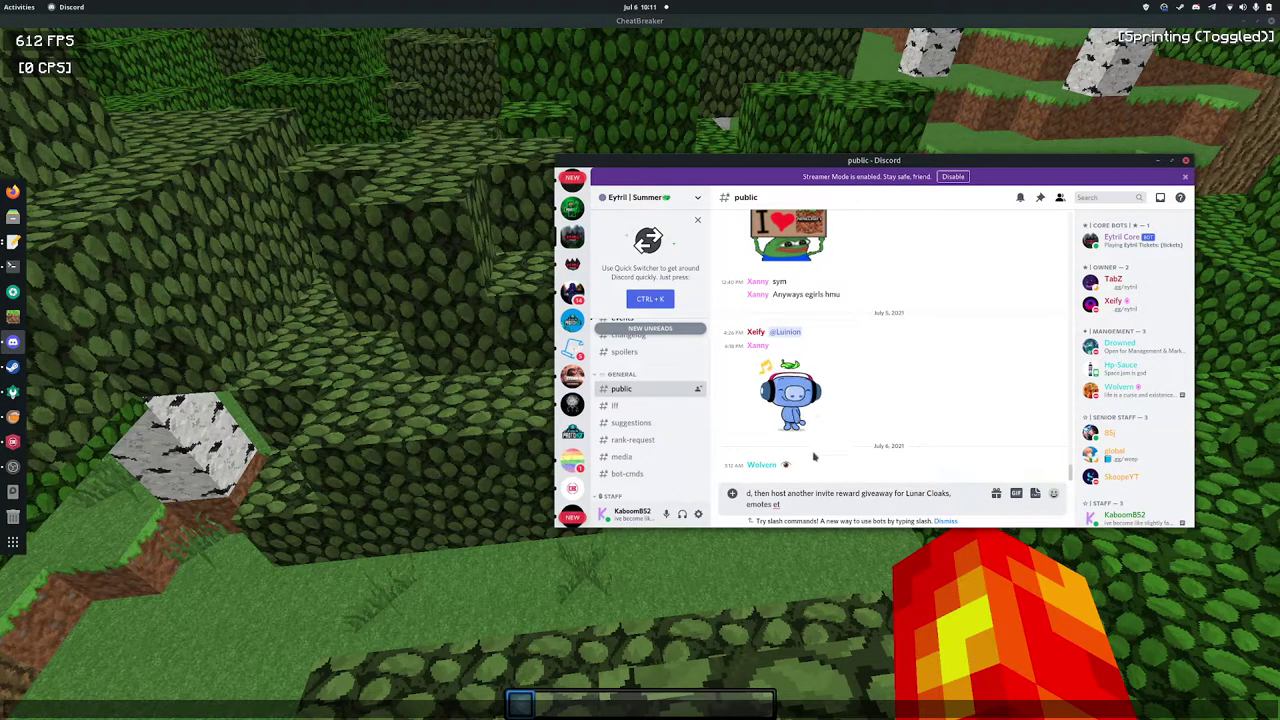
pyautogui.scroll(3, 653, 402)
# Step: Browse the arrivals and boosts channels and view the Eytril server boost overview
pyautogui.rightClick(655, 400)
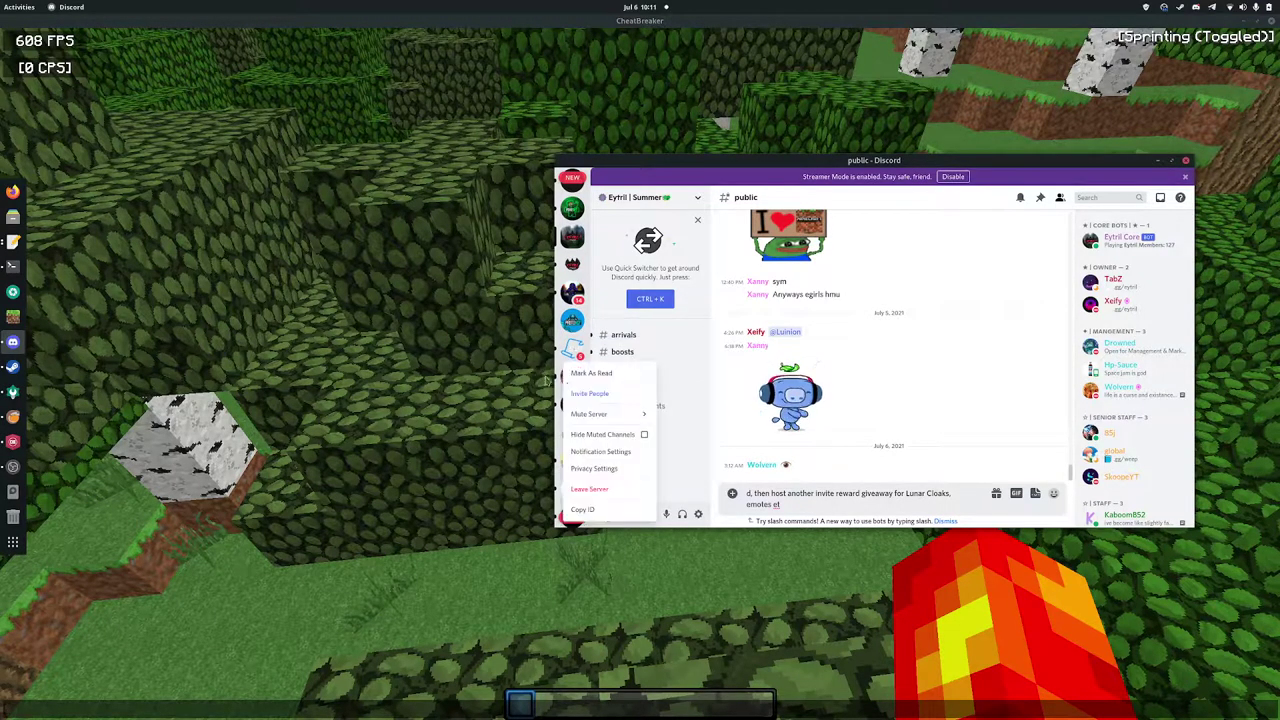
pyautogui.click(633, 341)
pyautogui.scroll(2, 900, 453)
pyautogui.scroll(3, 900, 453)
pyautogui.scroll(3, 908, 448)
pyautogui.scroll(3, 913, 444)
pyautogui.scroll(3, 913, 443)
pyautogui.scroll(3, 913, 442)
pyautogui.scroll(3, 914, 440)
pyautogui.scroll(3, 914, 438)
pyautogui.scroll(3, 914, 440)
pyautogui.scroll(2, 916, 440)
pyautogui.scroll(3, 921, 440)
pyautogui.scroll(3, 922, 440)
pyautogui.scroll(3, 923, 440)
pyautogui.scroll(3, 923, 440)
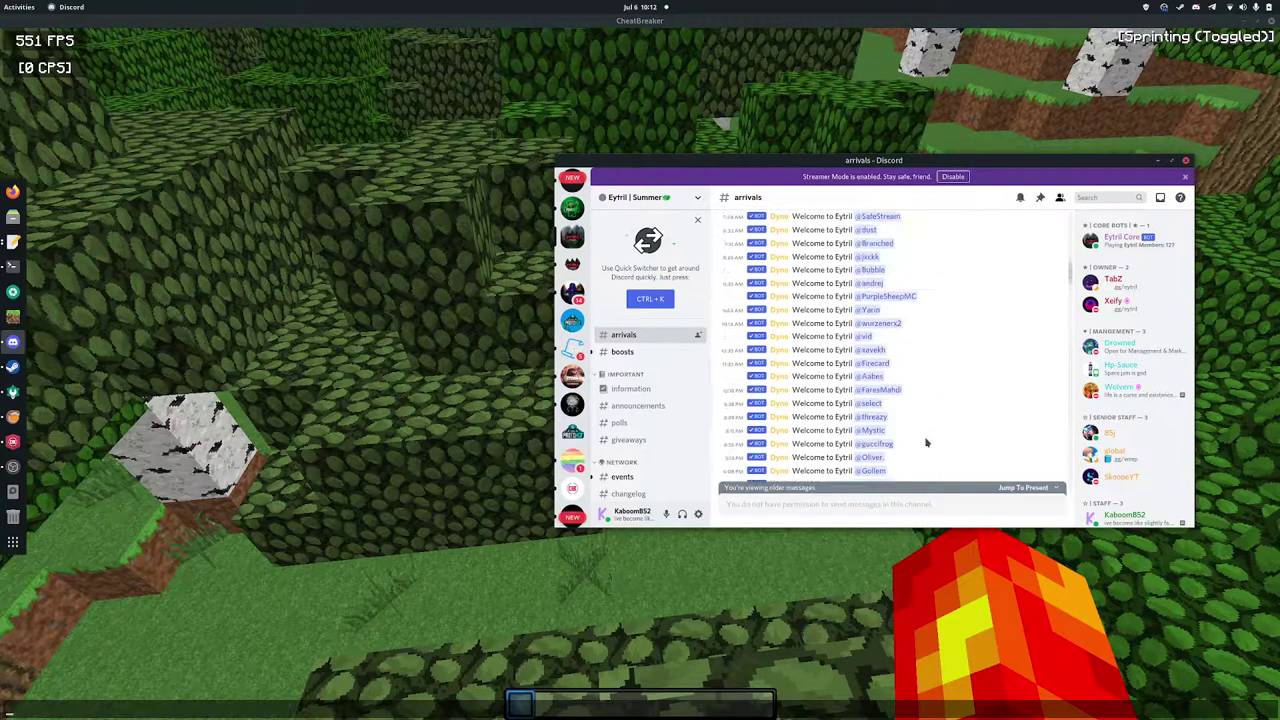
pyautogui.scroll(3, 924, 440)
pyautogui.scroll(3, 924, 440)
pyautogui.scroll(3, 924, 440)
pyautogui.scroll(3, 924, 440)
pyautogui.scroll(-1, 925, 440)
pyautogui.scroll(-5, 925, 440)
pyautogui.click(622, 352)
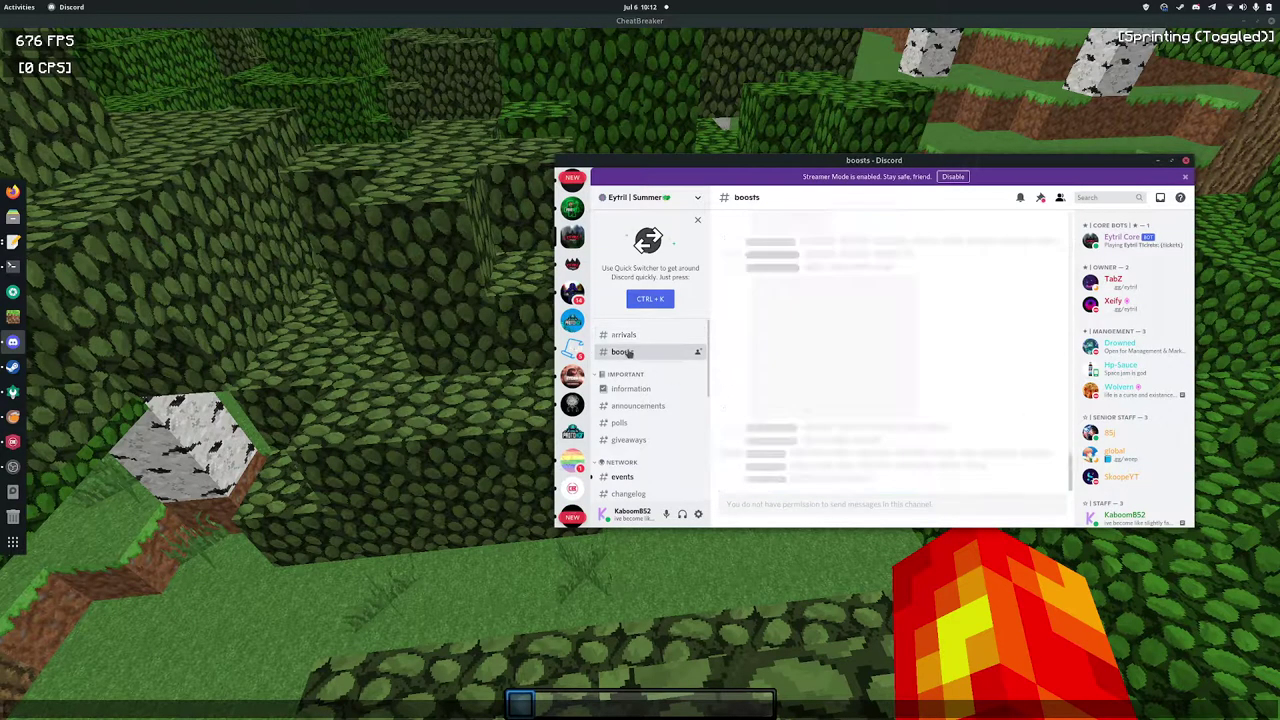
pyautogui.click(604, 200)
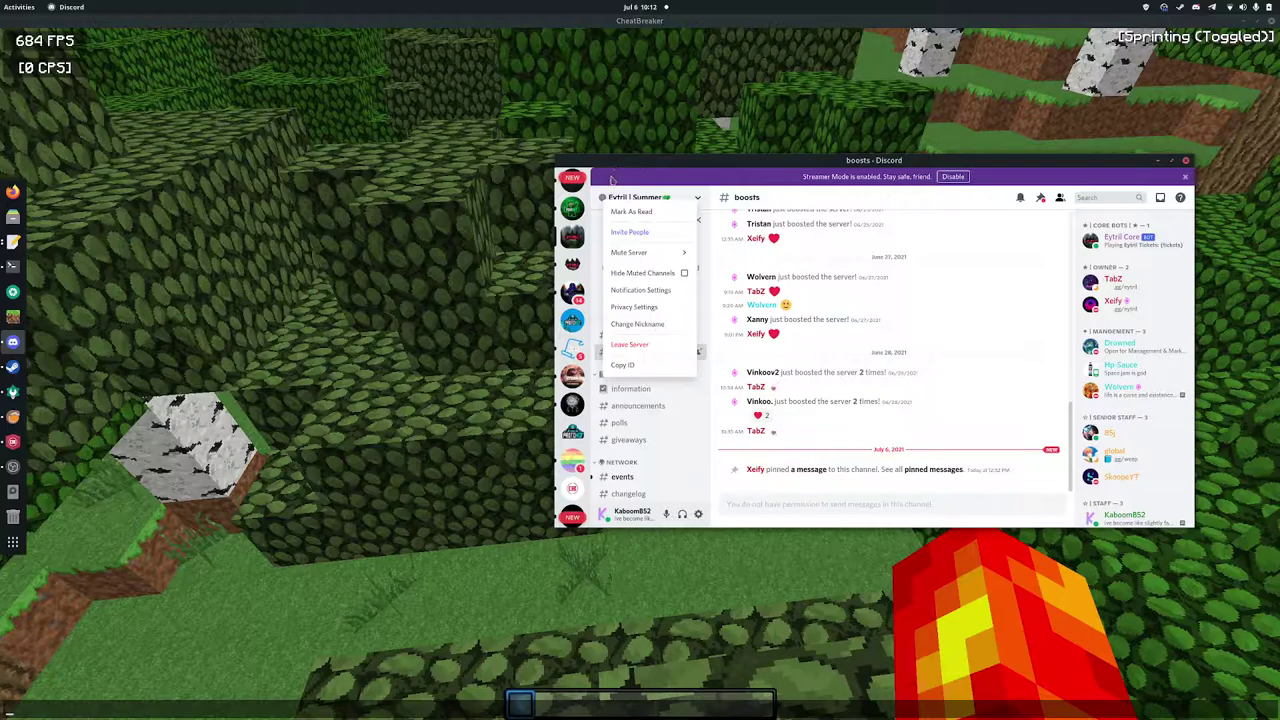
pyautogui.click(610, 183)
pyautogui.click(603, 198)
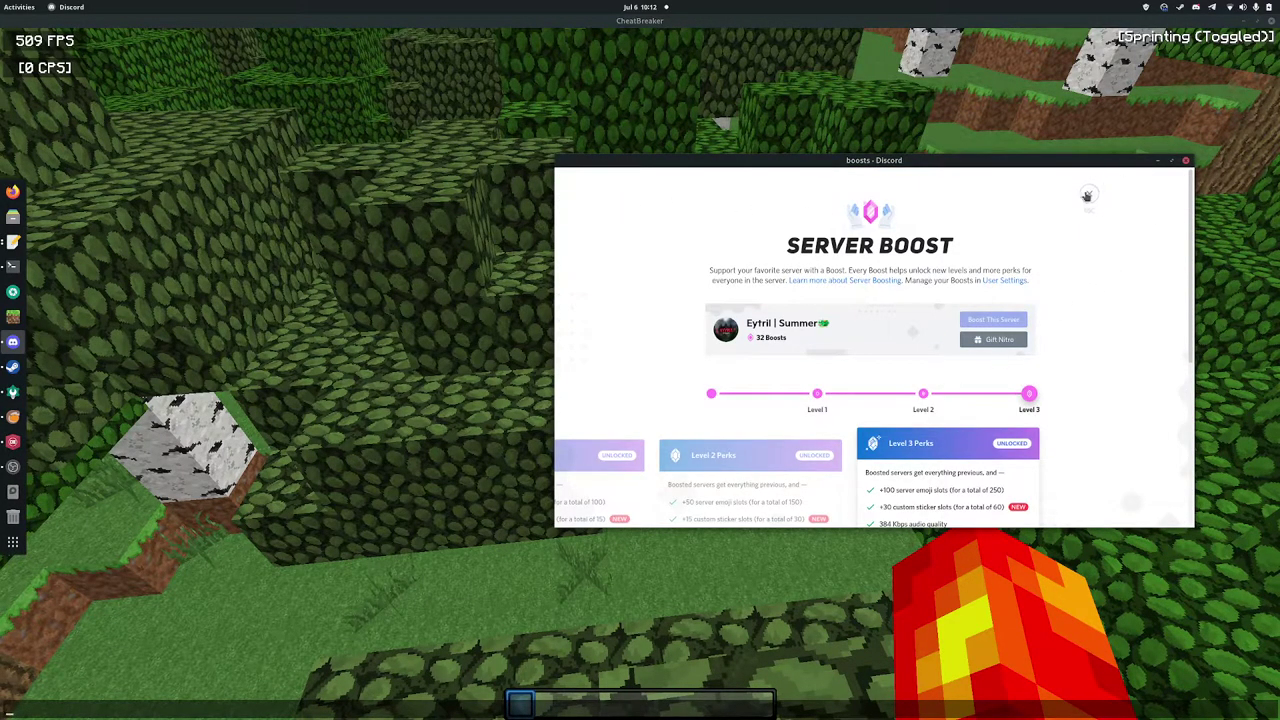
pyautogui.click(1088, 195)
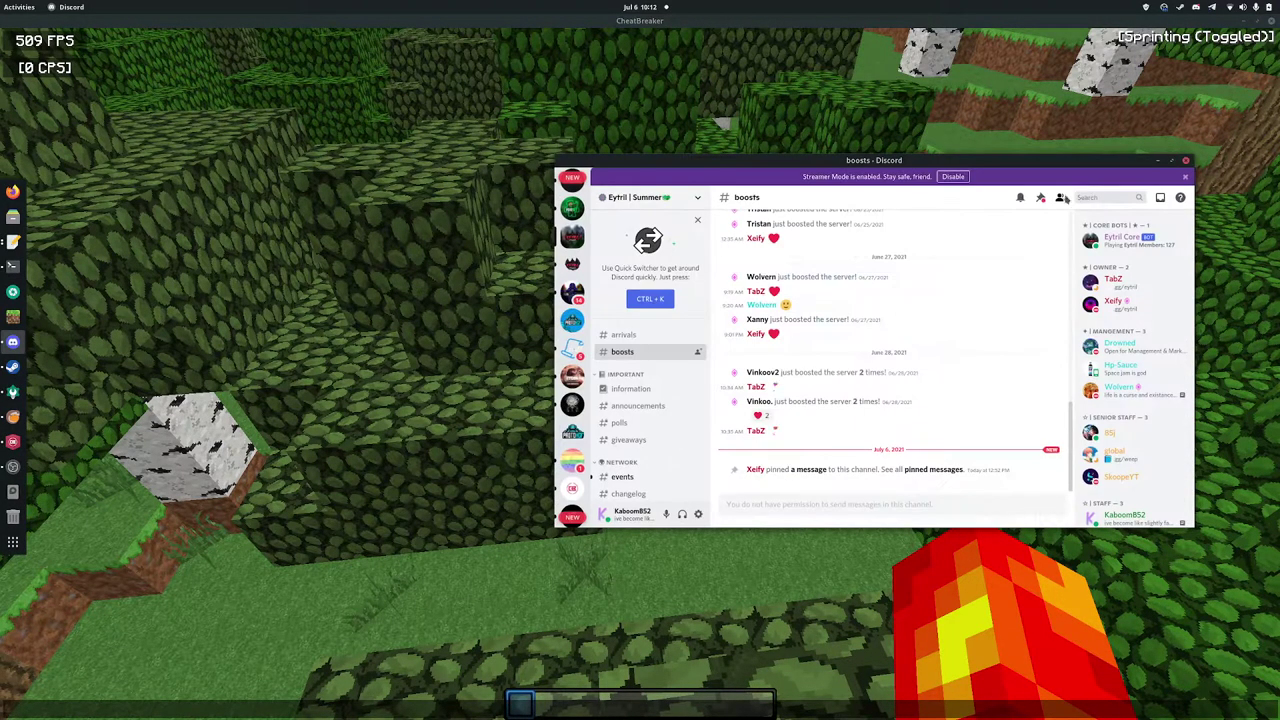
# Step: Look through #information, #announcements, #polls and #giveaways, ending in #events
pyautogui.click(645, 389)
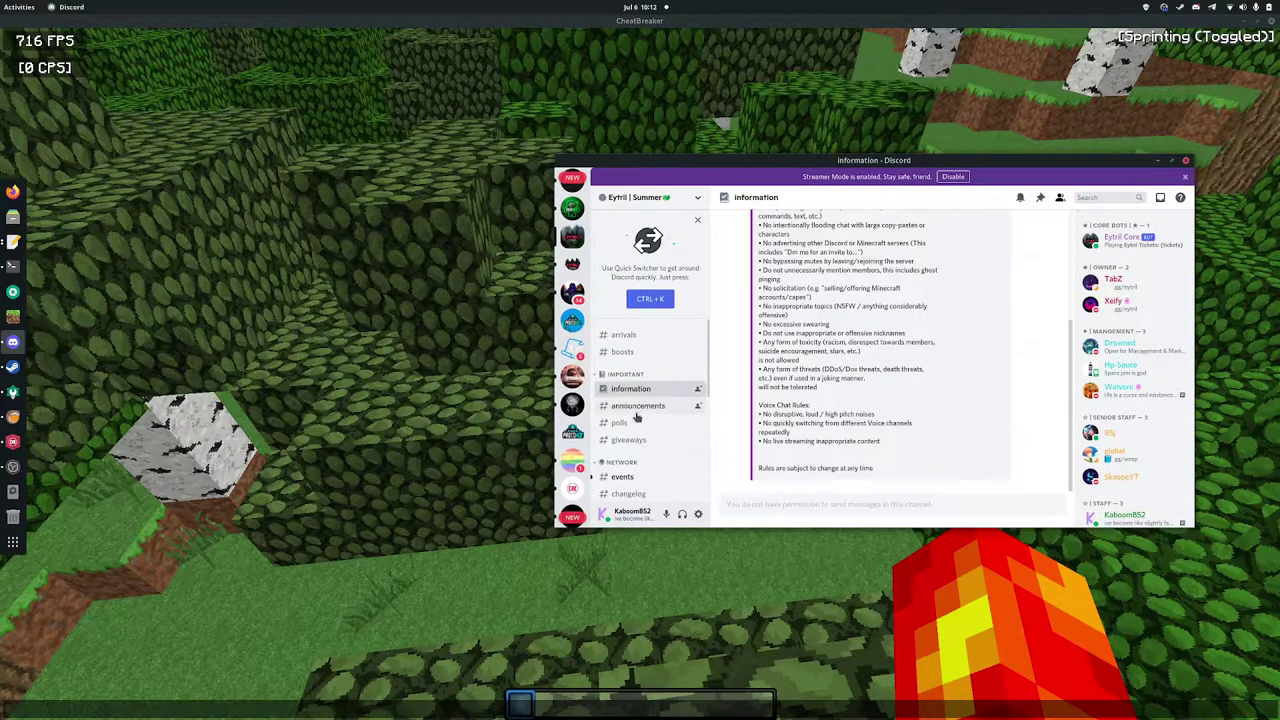
pyautogui.click(643, 408)
pyautogui.click(636, 424)
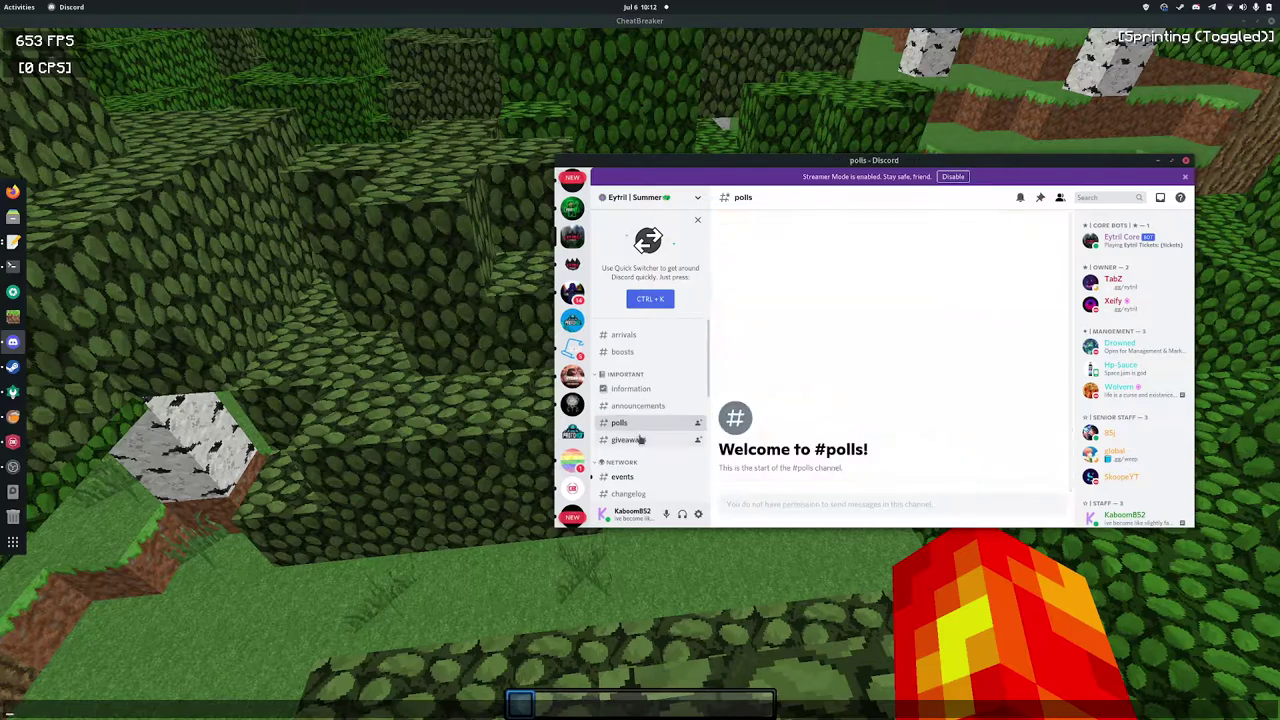
pyautogui.click(642, 441)
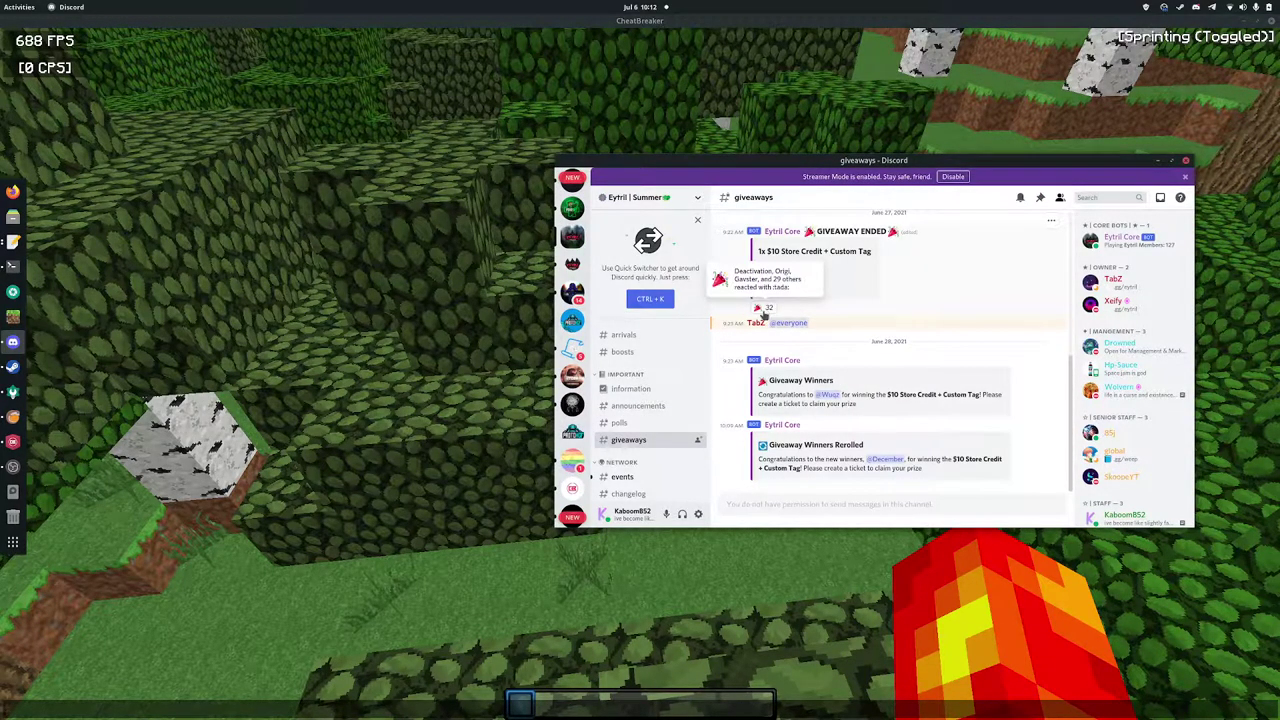
pyautogui.scroll(3, 834, 292)
pyautogui.scroll(3, 820, 320)
pyautogui.scroll(3, 790, 360)
pyautogui.scroll(2, 755, 407)
pyautogui.scroll(-2, 640, 420)
pyautogui.scroll(-1, 624, 418)
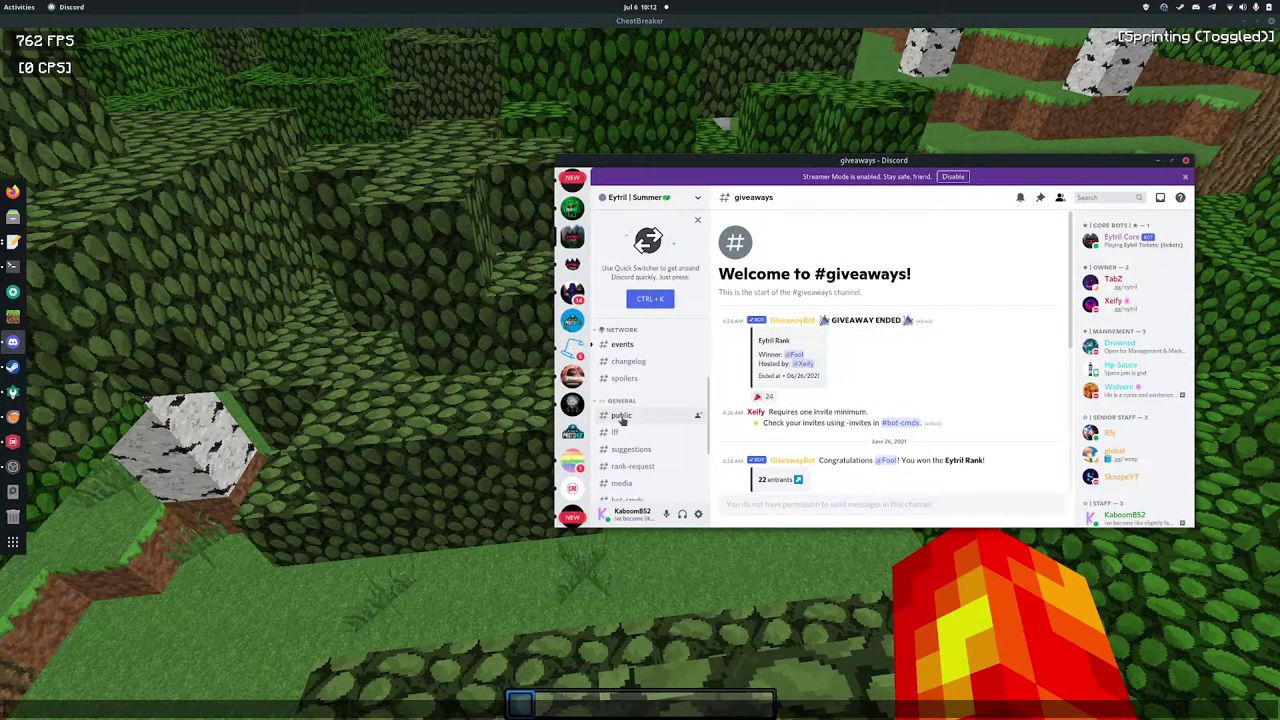
pyautogui.click(640, 345)
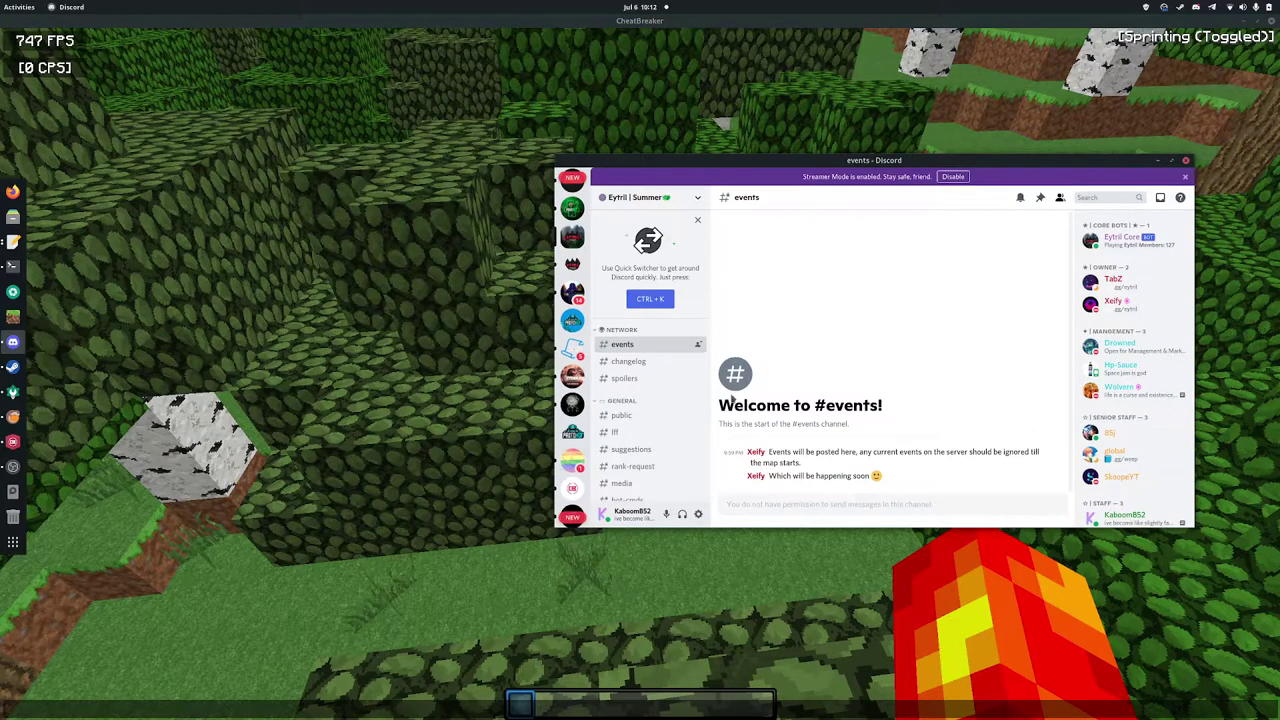
pyautogui.scroll(-2, 643, 373)
pyautogui.scroll(-1, 643, 373)
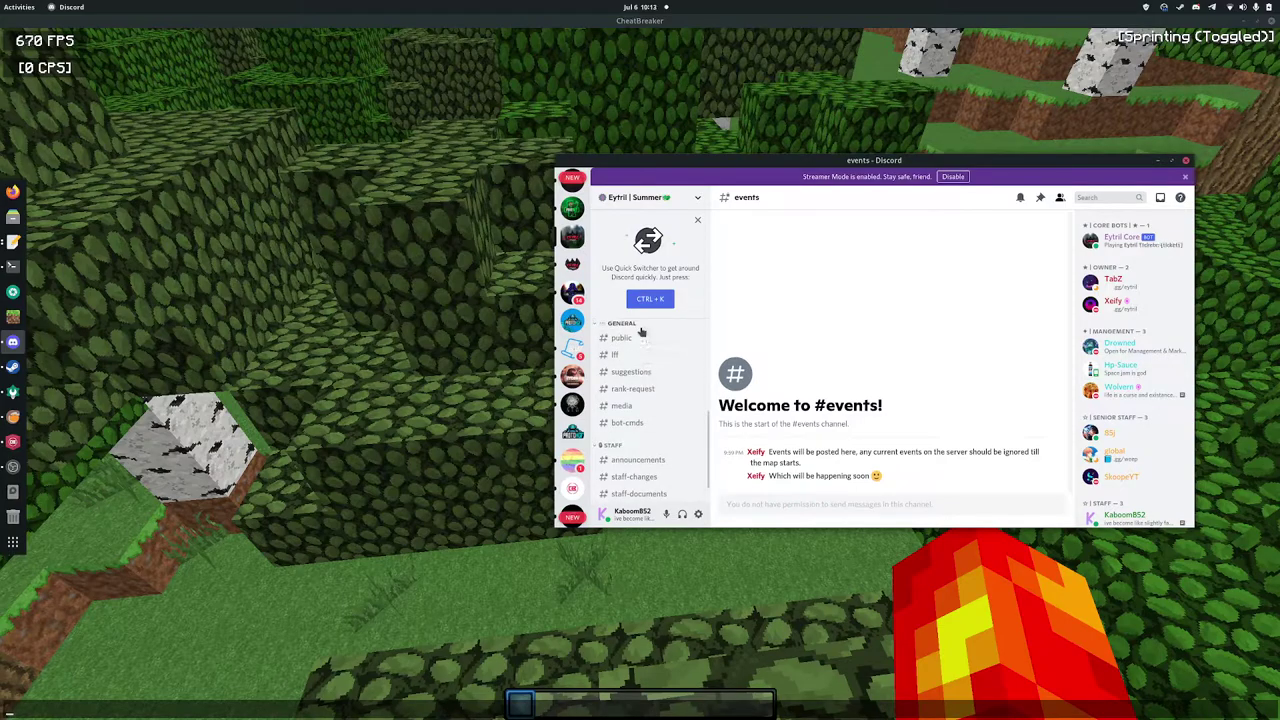
pyautogui.scroll(1, 640, 330)
# Step: Open #spoilers and scroll back through its earlier sneak-peek posts
pyautogui.click(630, 330)
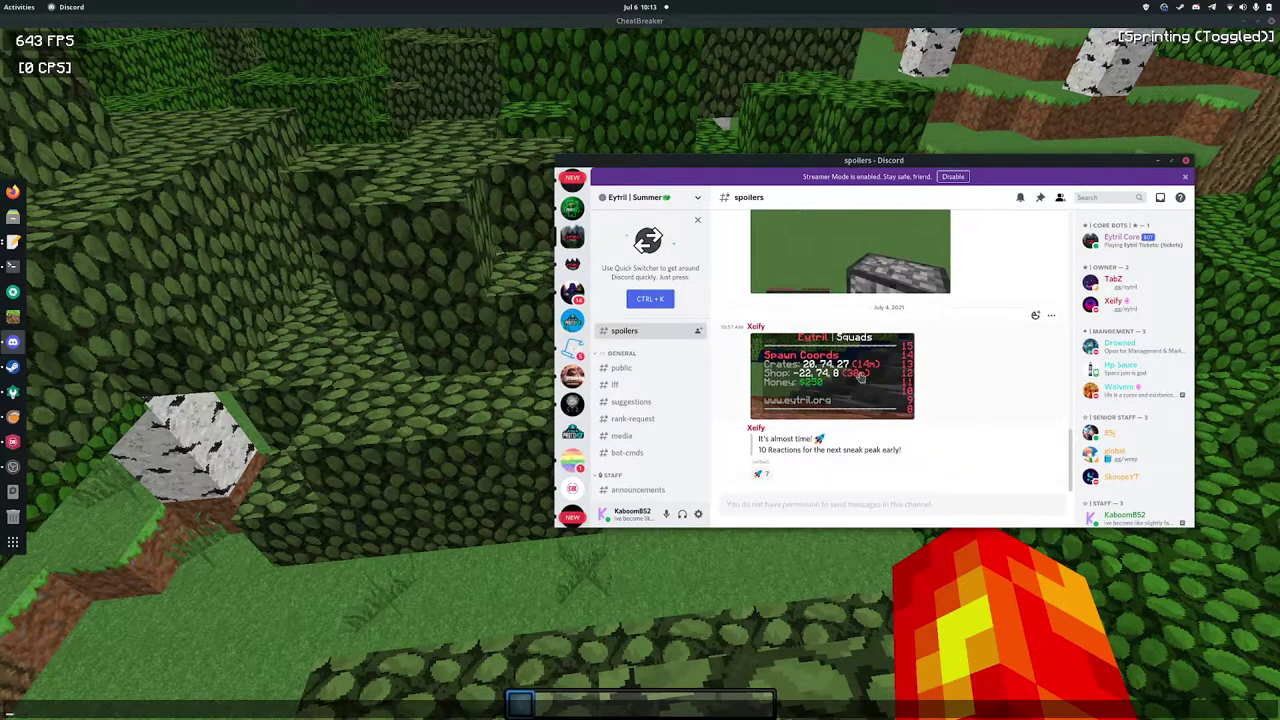
pyautogui.scroll(1, 843, 449)
pyautogui.scroll(1, 860, 430)
pyautogui.scroll(2, 880, 406)
pyautogui.scroll(1, 880, 406)
pyautogui.scroll(1, 880, 406)
pyautogui.scroll(1, 880, 406)
pyautogui.scroll(1, 880, 406)
pyautogui.scroll(3, 846, 331)
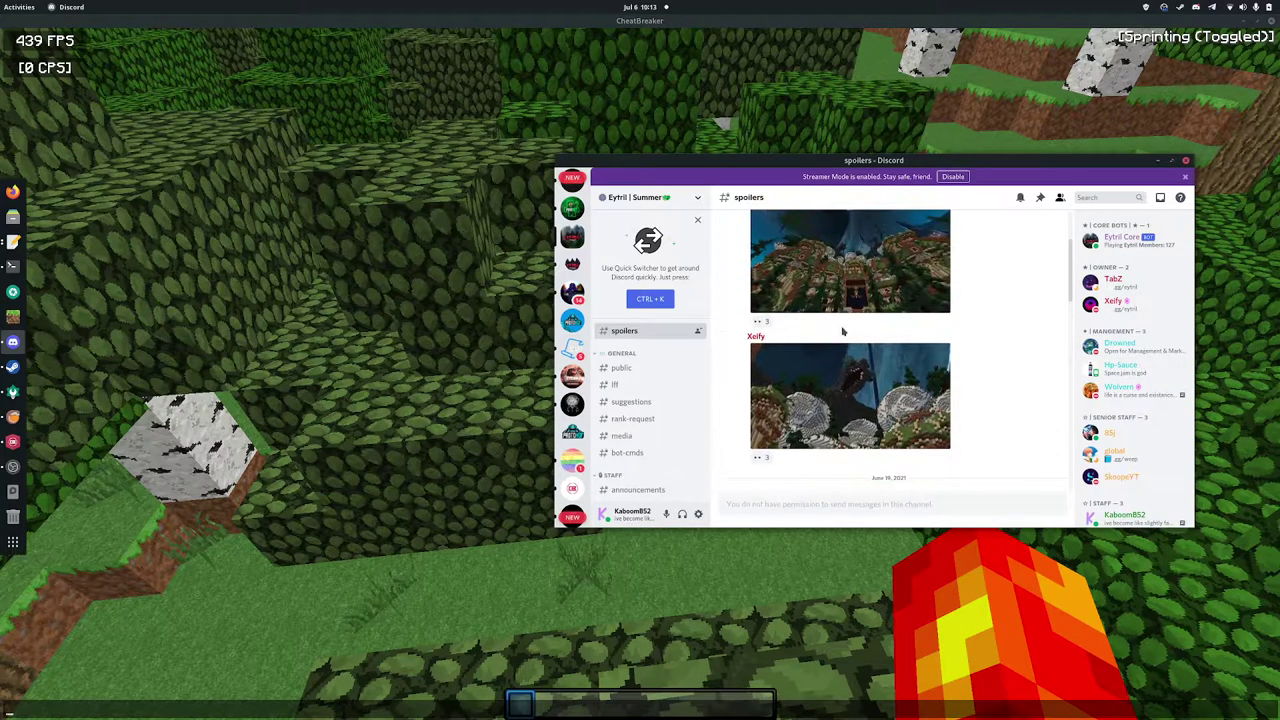
pyautogui.scroll(3, 846, 331)
pyautogui.scroll(-2, 846, 331)
pyautogui.scroll(-5, 846, 331)
pyautogui.scroll(-2, 846, 331)
pyautogui.scroll(-2, 846, 331)
pyautogui.scroll(-2, 846, 331)
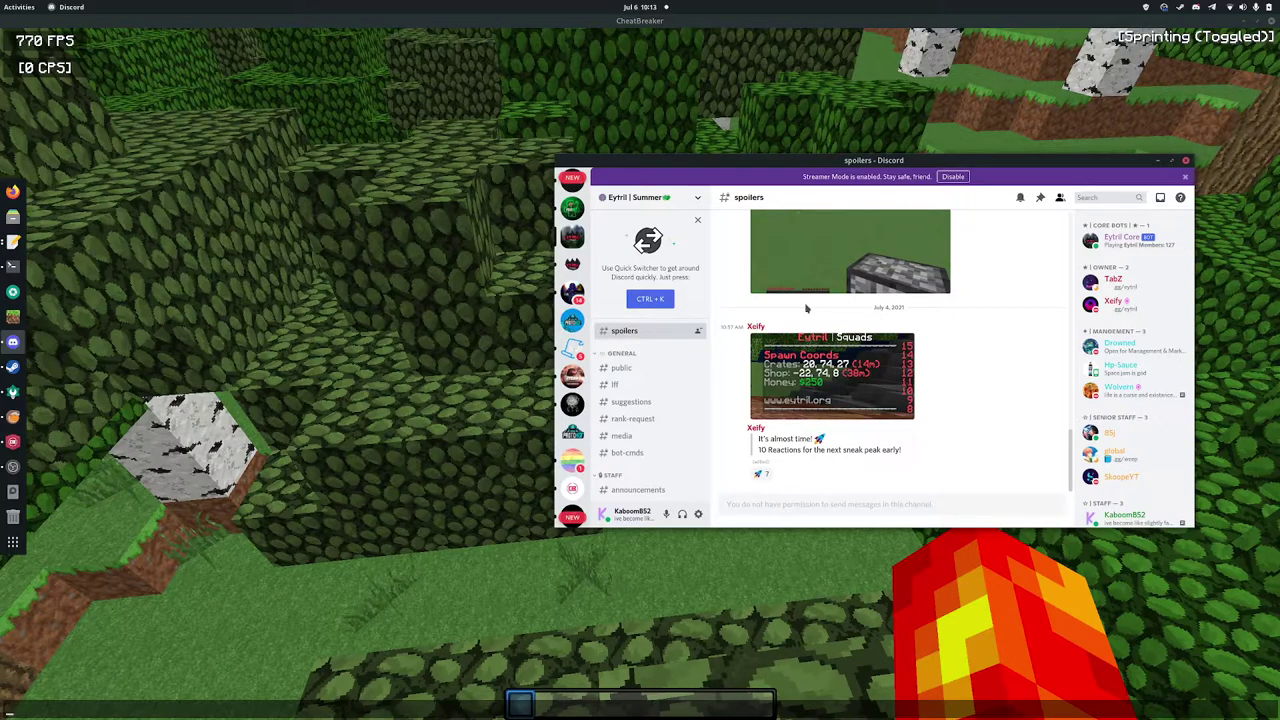
# Step: Generate and copy an Eytril | Summer invite link set to Never expire, No limit uses
pyautogui.click(640, 197)
pyautogui.click(615, 262)
pyautogui.click(873, 439)
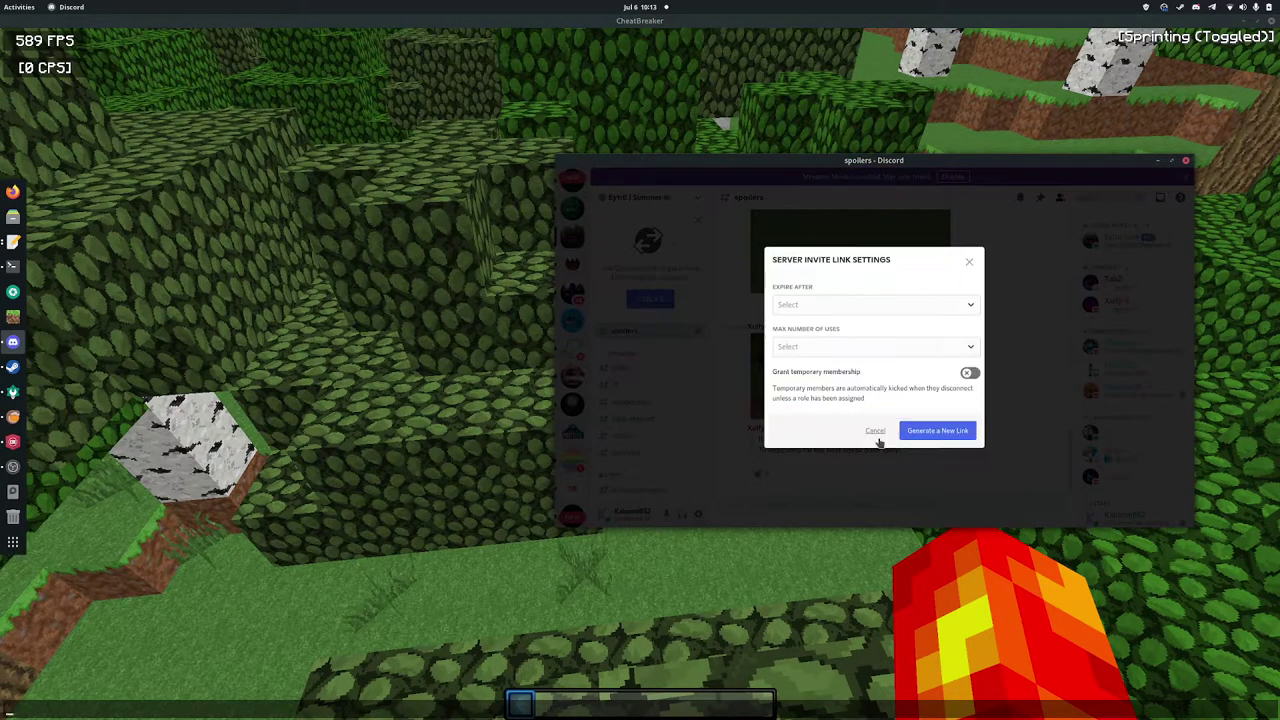
pyautogui.click(815, 305)
pyautogui.click(846, 446)
pyautogui.click(837, 348)
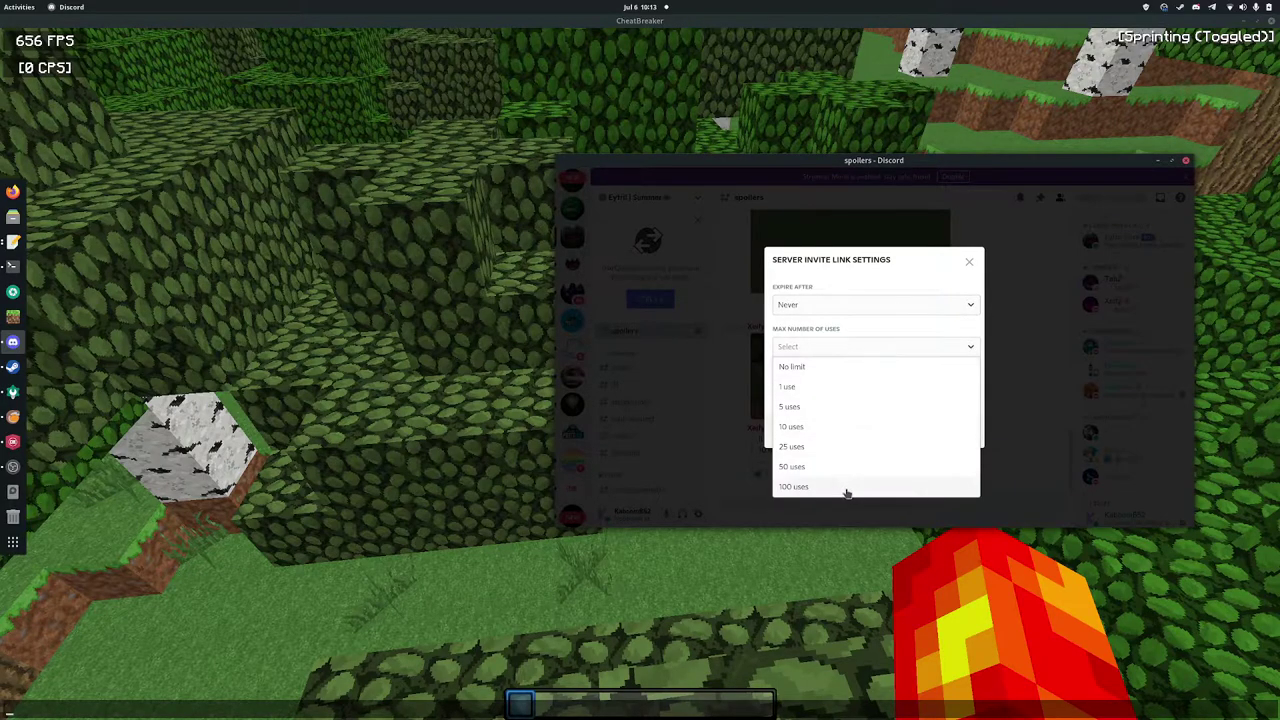
pyautogui.click(808, 367)
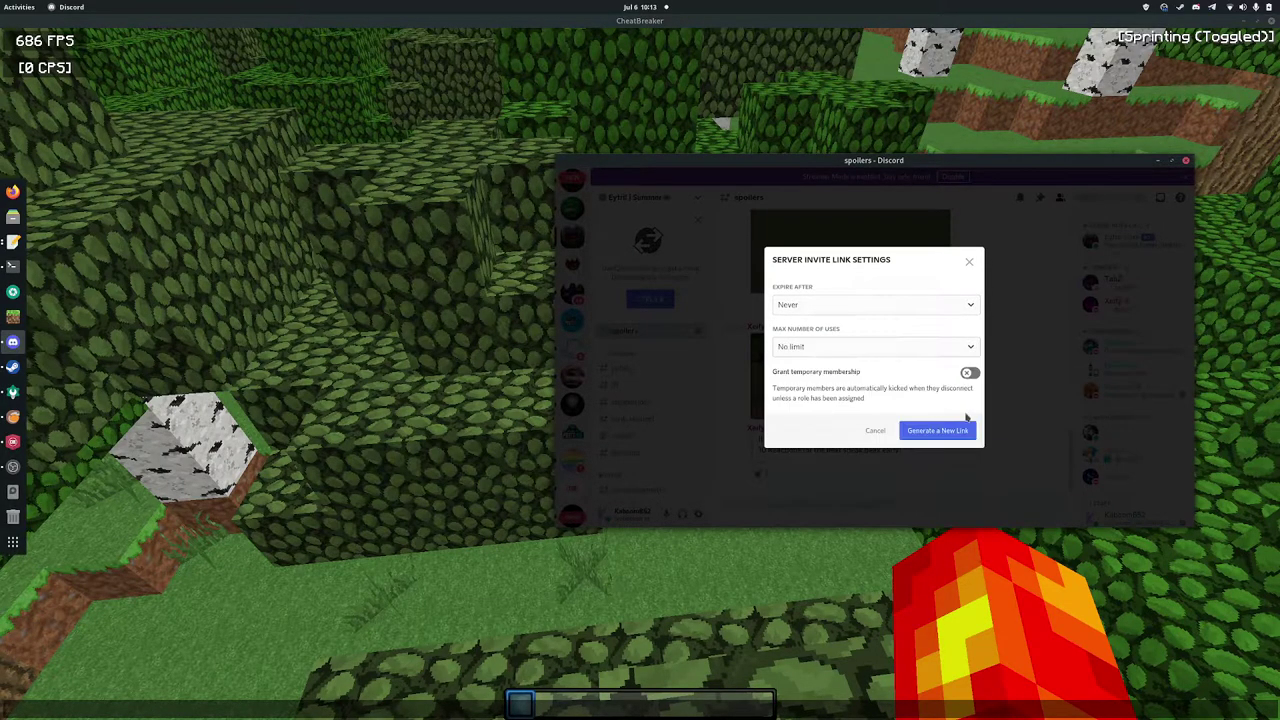
pyautogui.click(944, 428)
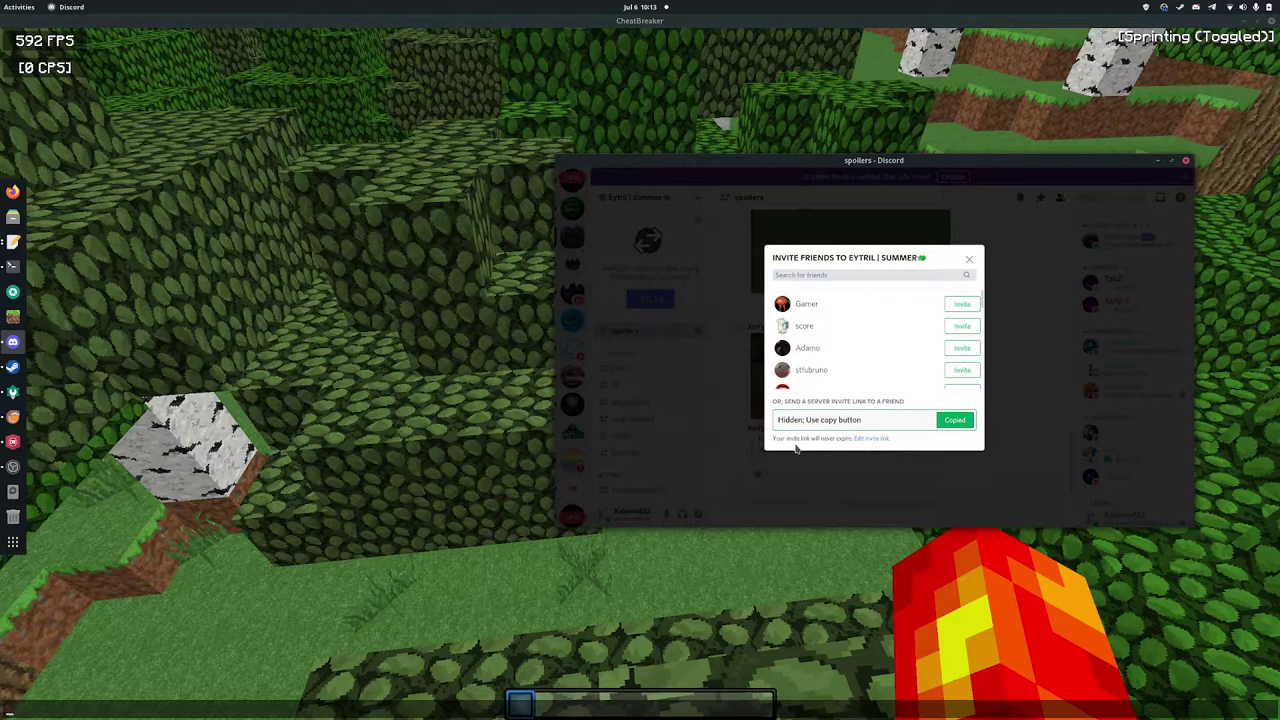
pyautogui.click(722, 398)
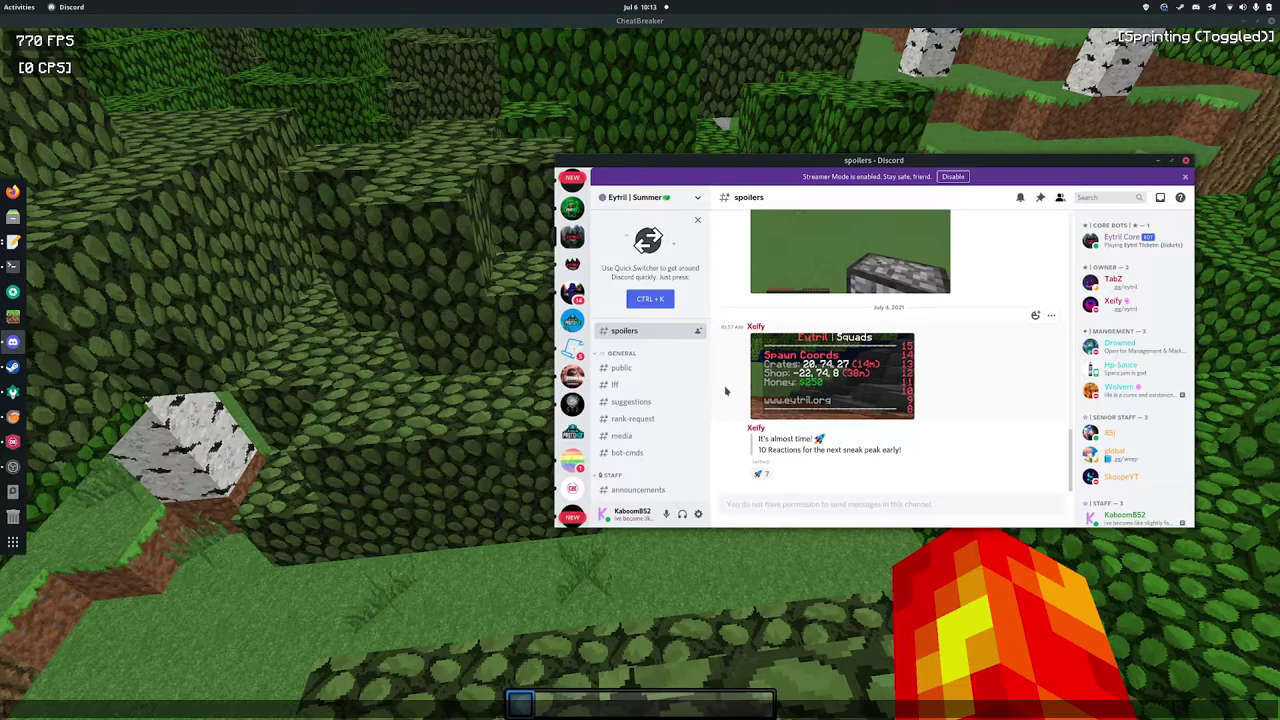
# Step: Paste the Discord invite link into the Minecraft chat and send it
pyautogui.click(459, 324)
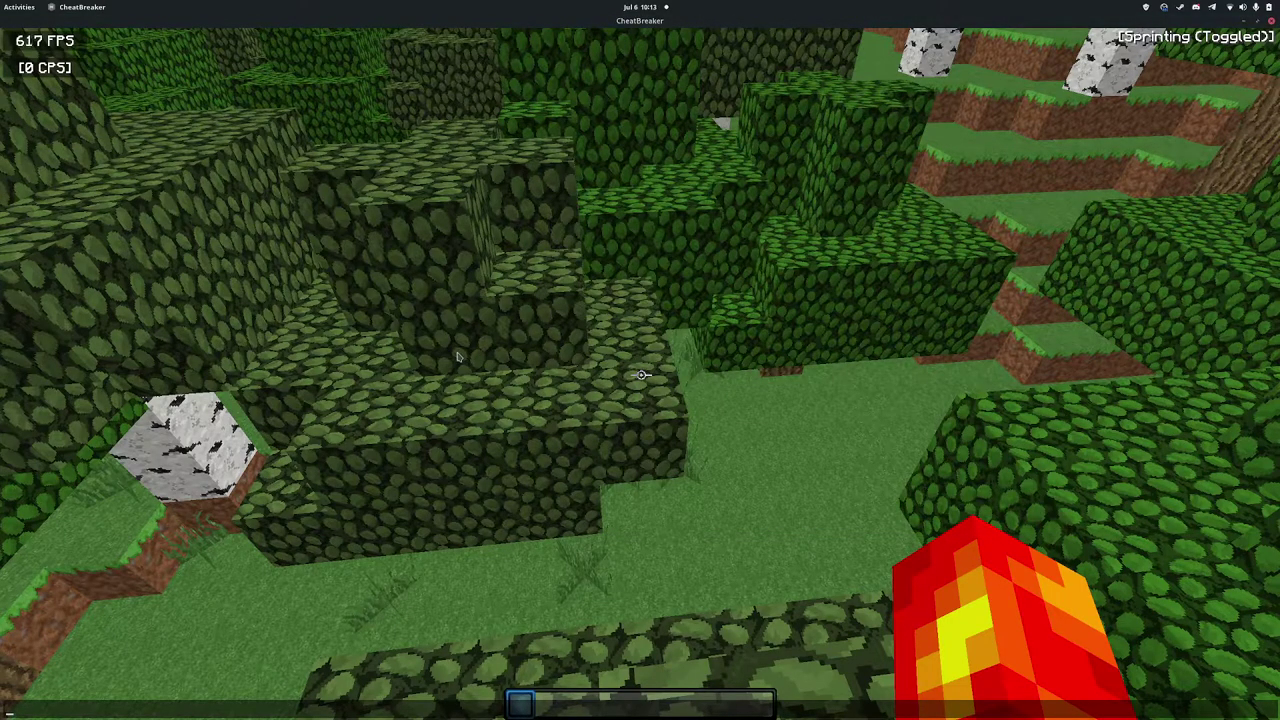
pyautogui.write('https://discord.gg/aQUCYY2CXj')
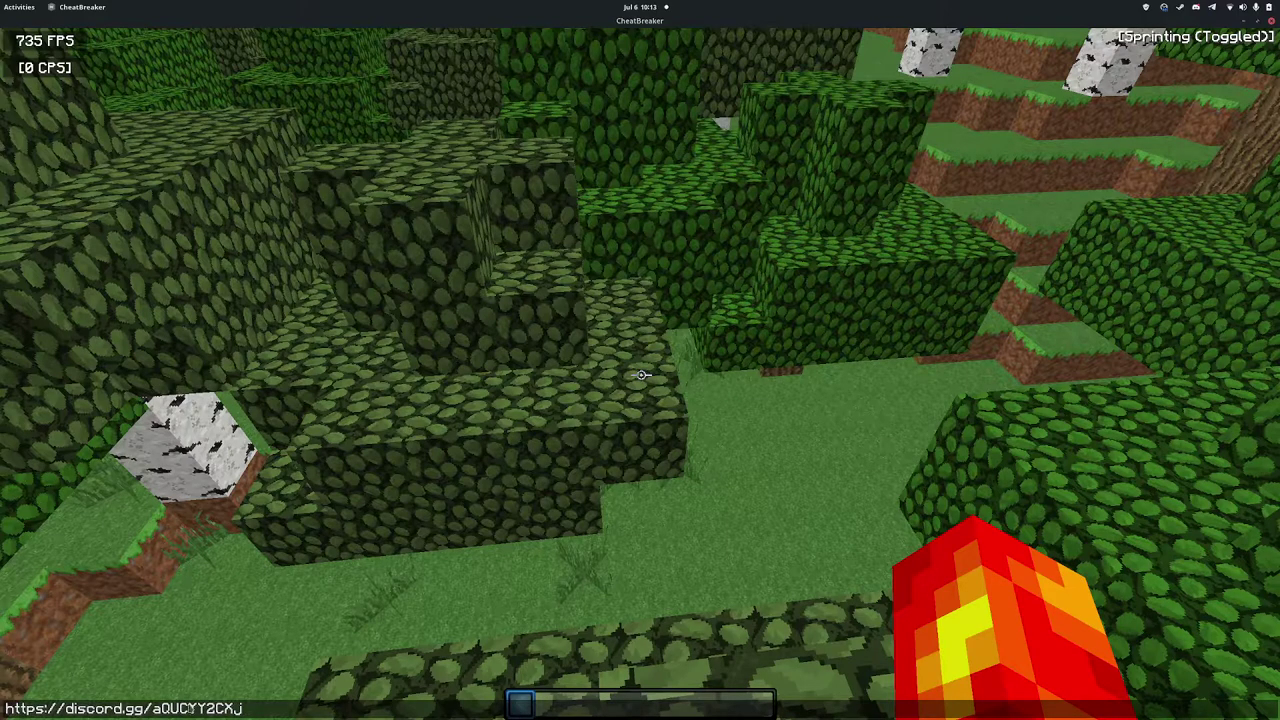
pyautogui.press('Left')
pyautogui.press('Left')
pyautogui.press('Left')
pyautogui.press('Escape')
pyautogui.press('w')
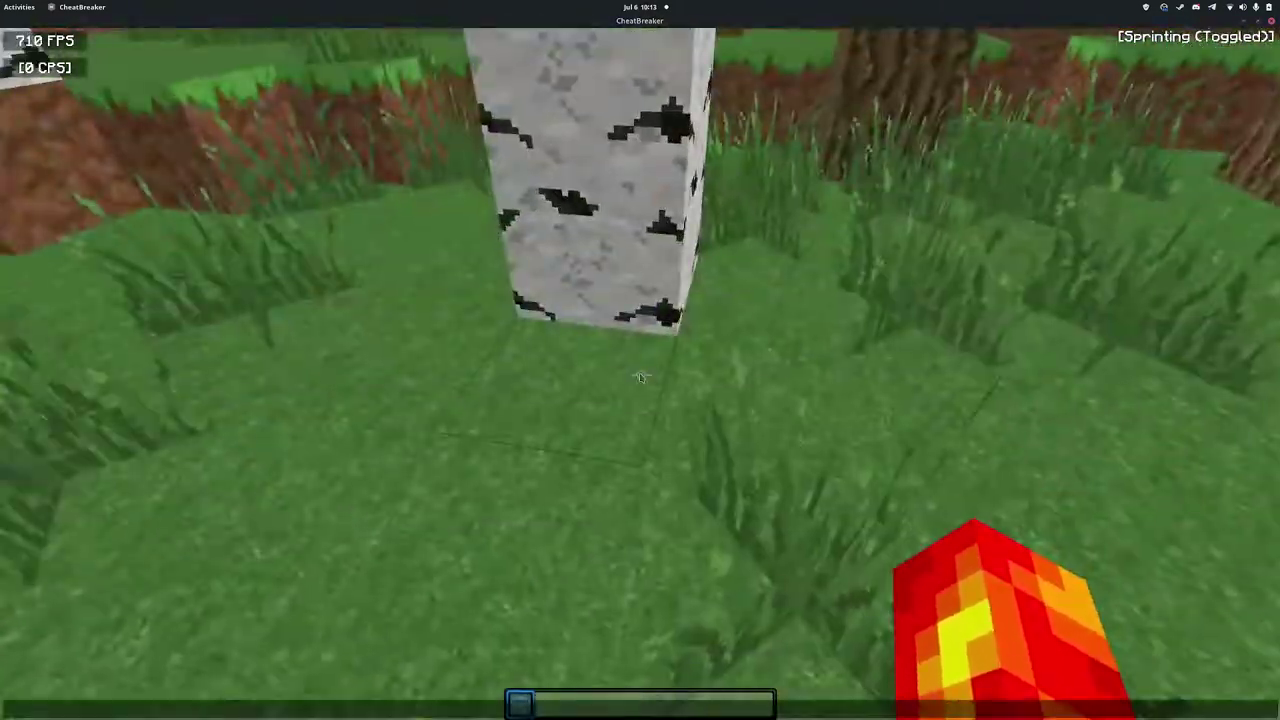
pyautogui.press('Return')
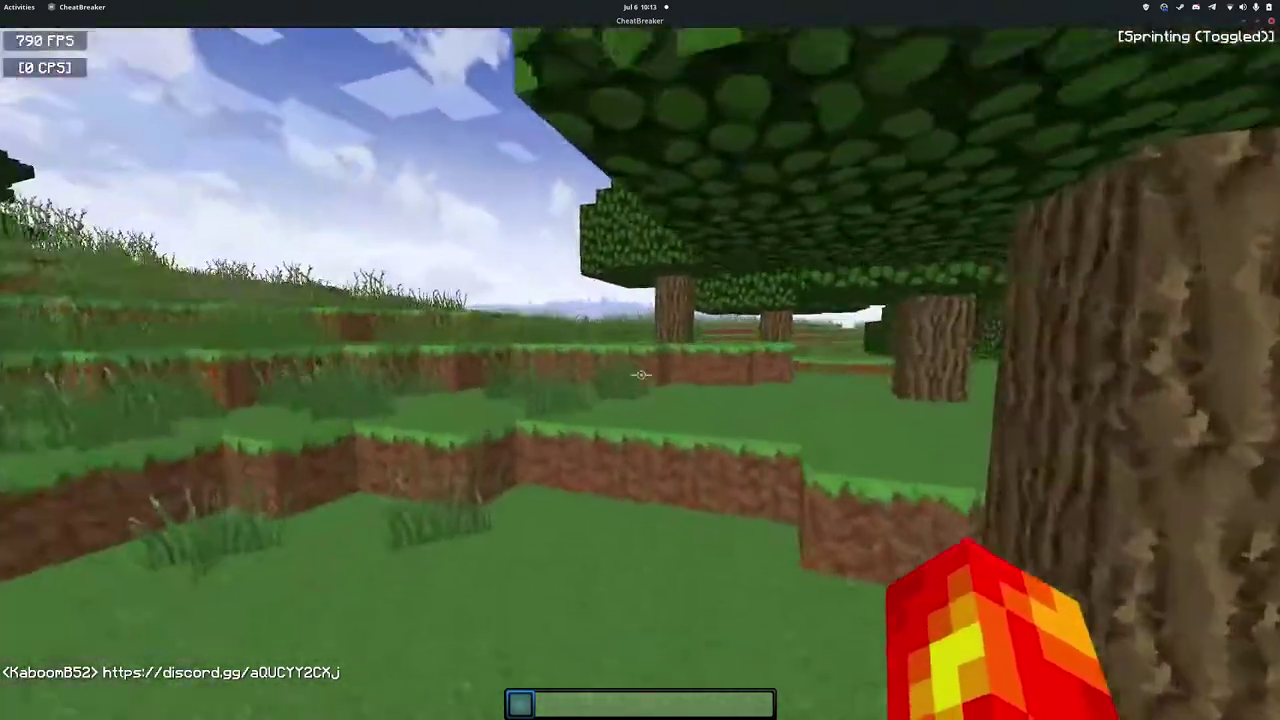
# Step: Reopen and close the chat, then switch to third-person view
pyautogui.press('t')
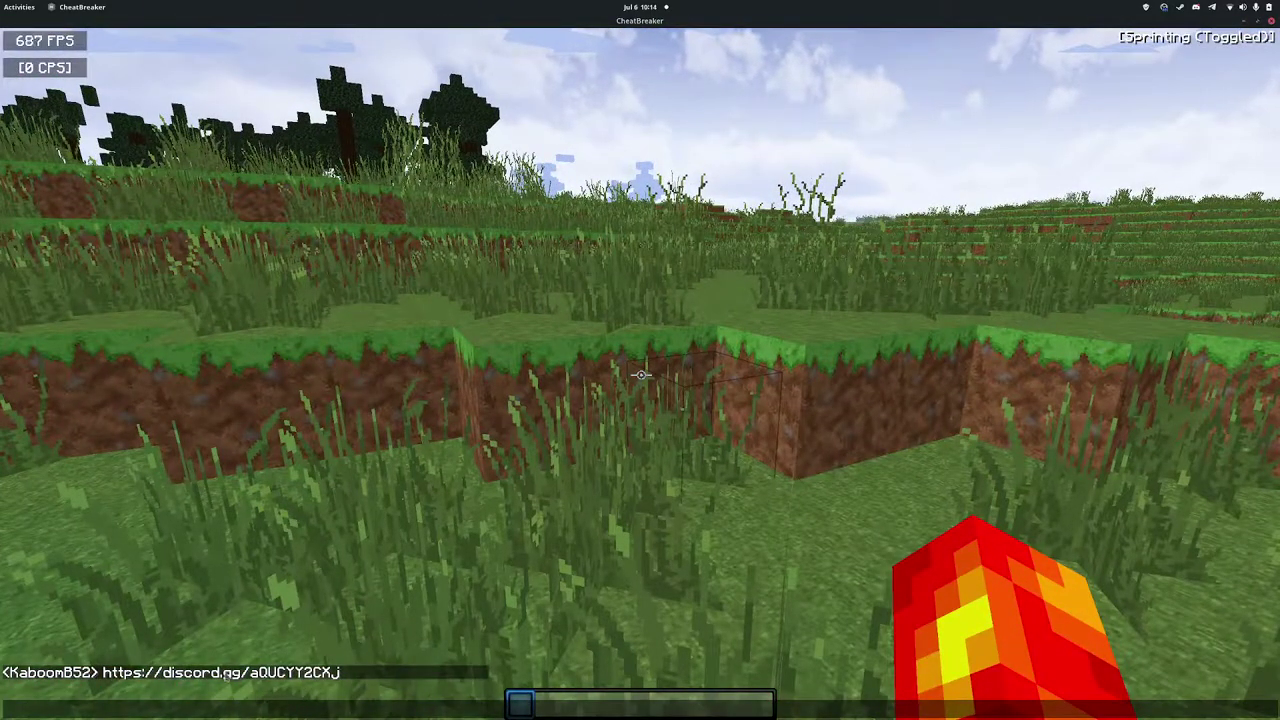
pyautogui.press('Escape')
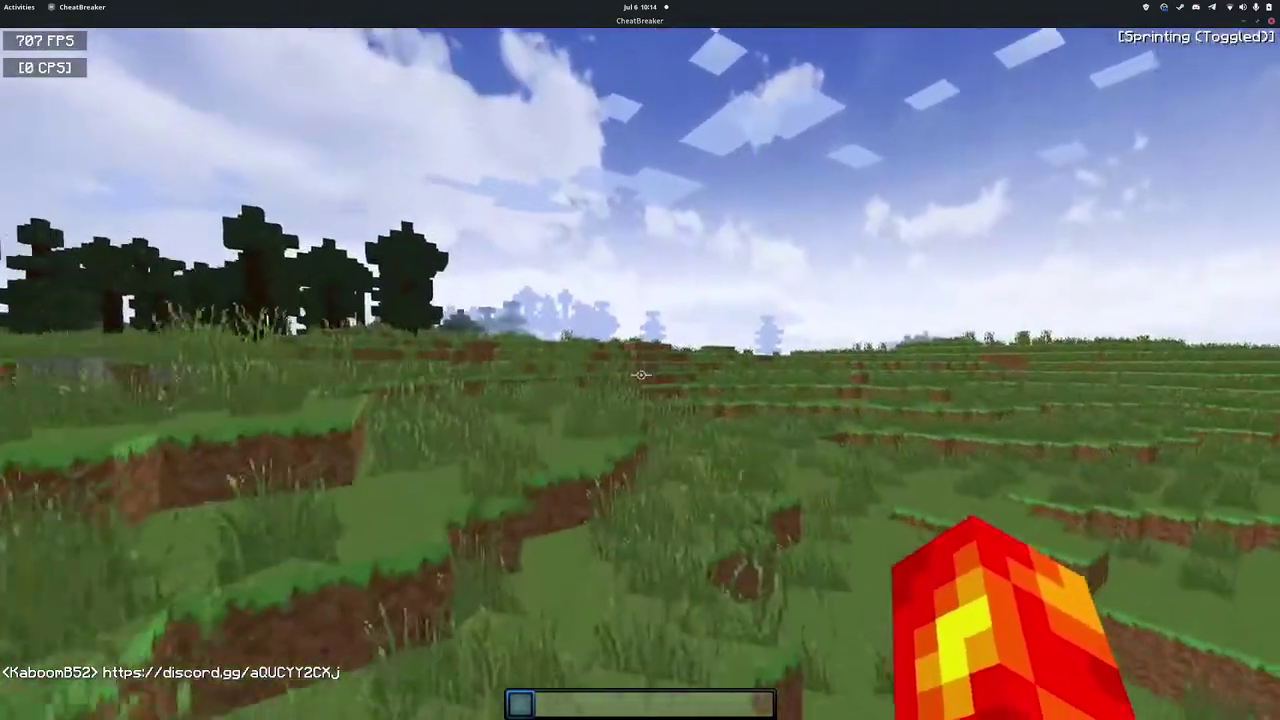
pyautogui.press('F5')
# Step: Run across the grassland in third-person view, swinging the sword
pyautogui.click(641, 375)
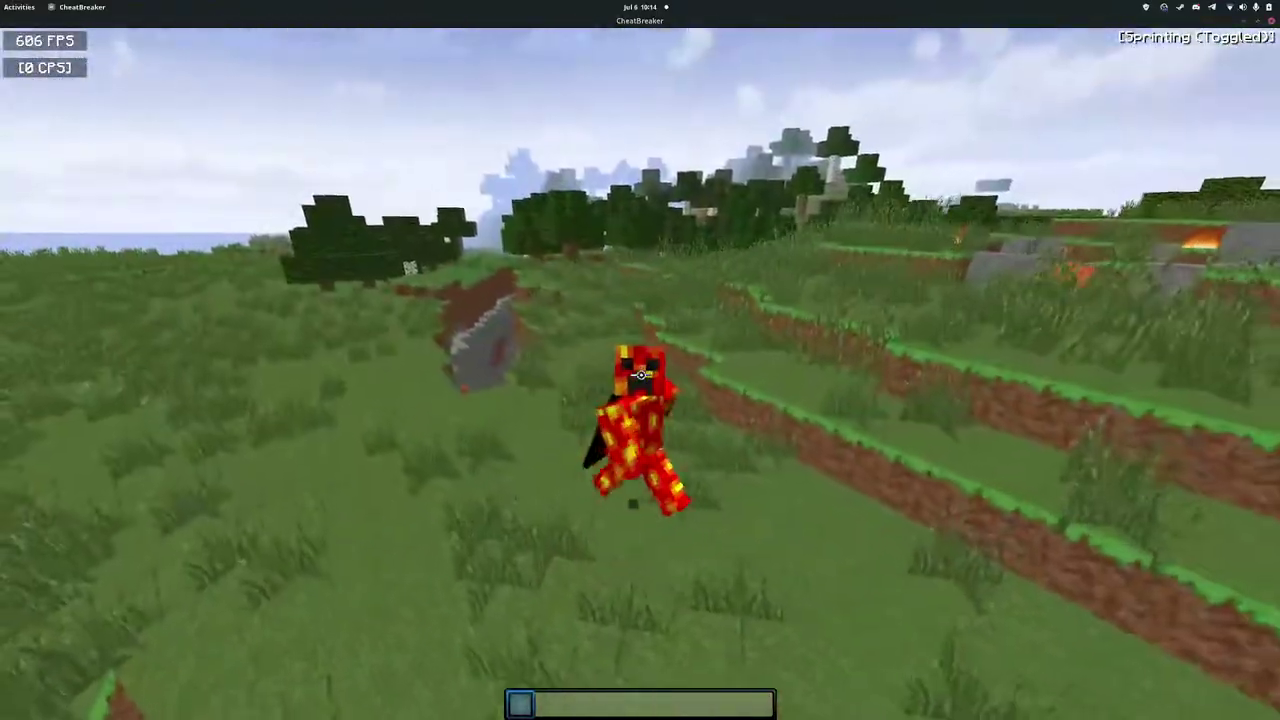
pyautogui.click(640, 375)
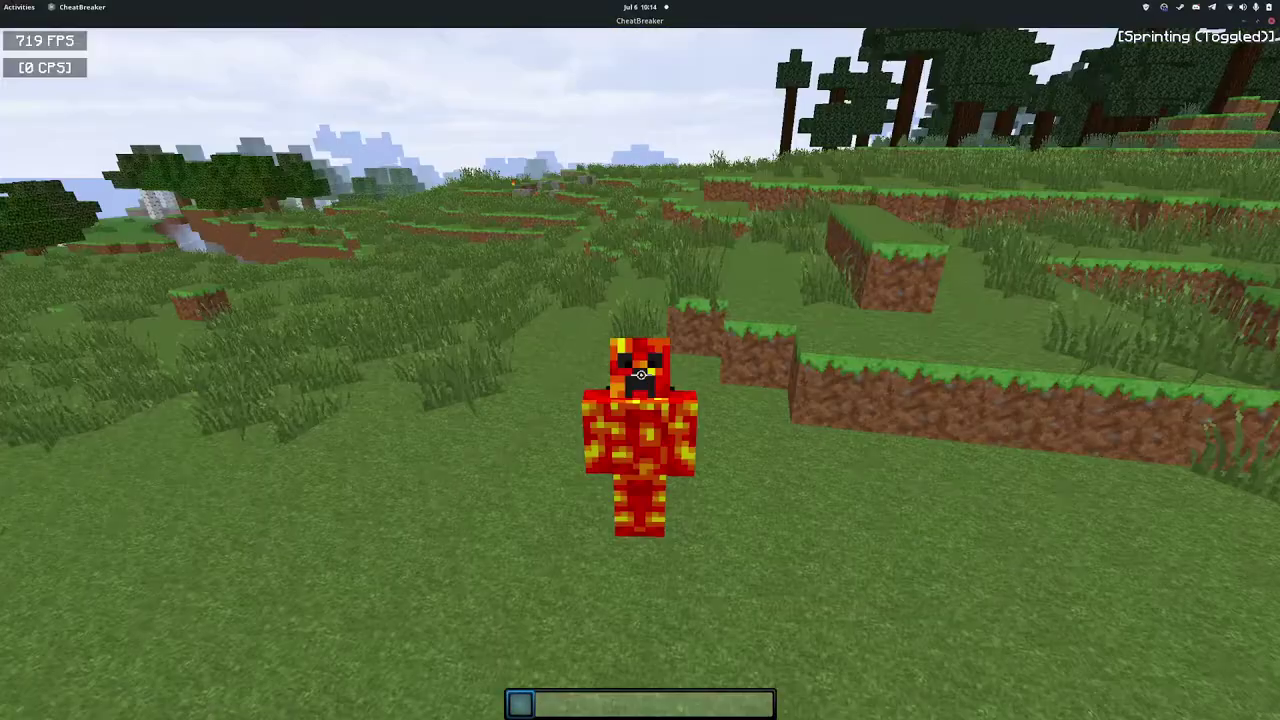
# Step: Open the server list from the pause menu to see Eytril's maintenance notice, then bring up OBS
pyautogui.press('Escape')
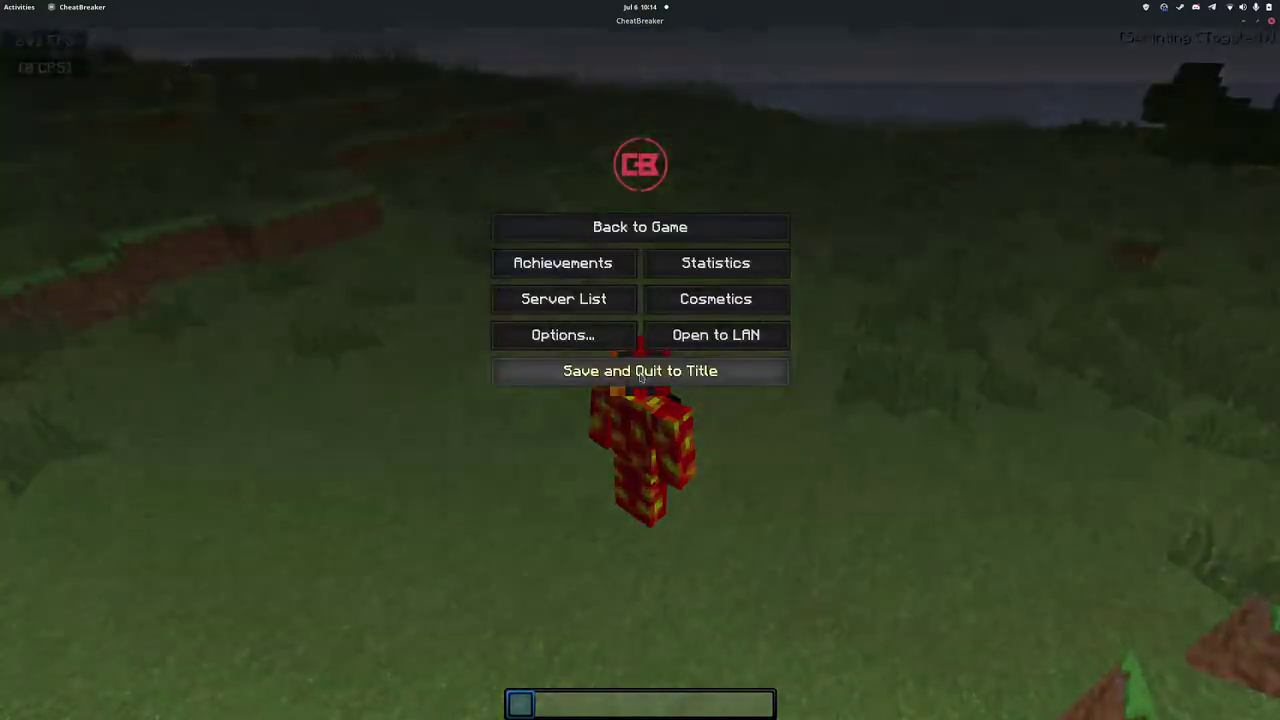
pyautogui.click(560, 297)
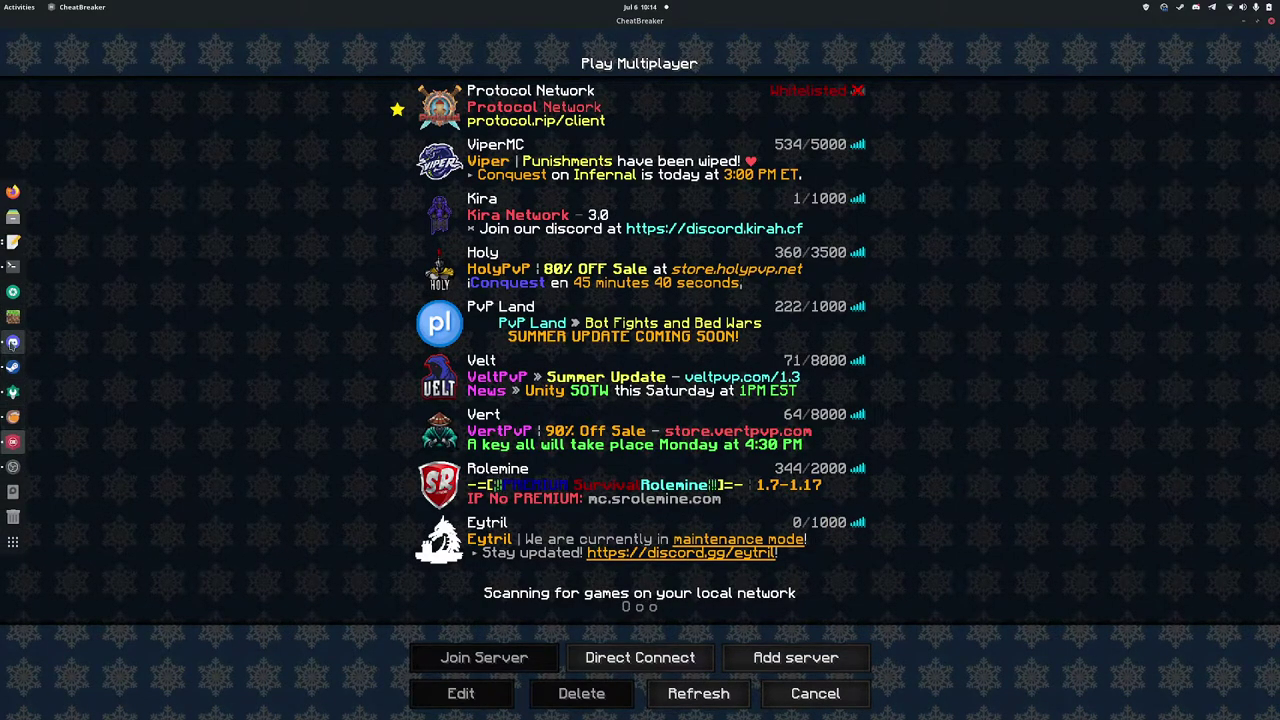
pyautogui.click(13, 466)
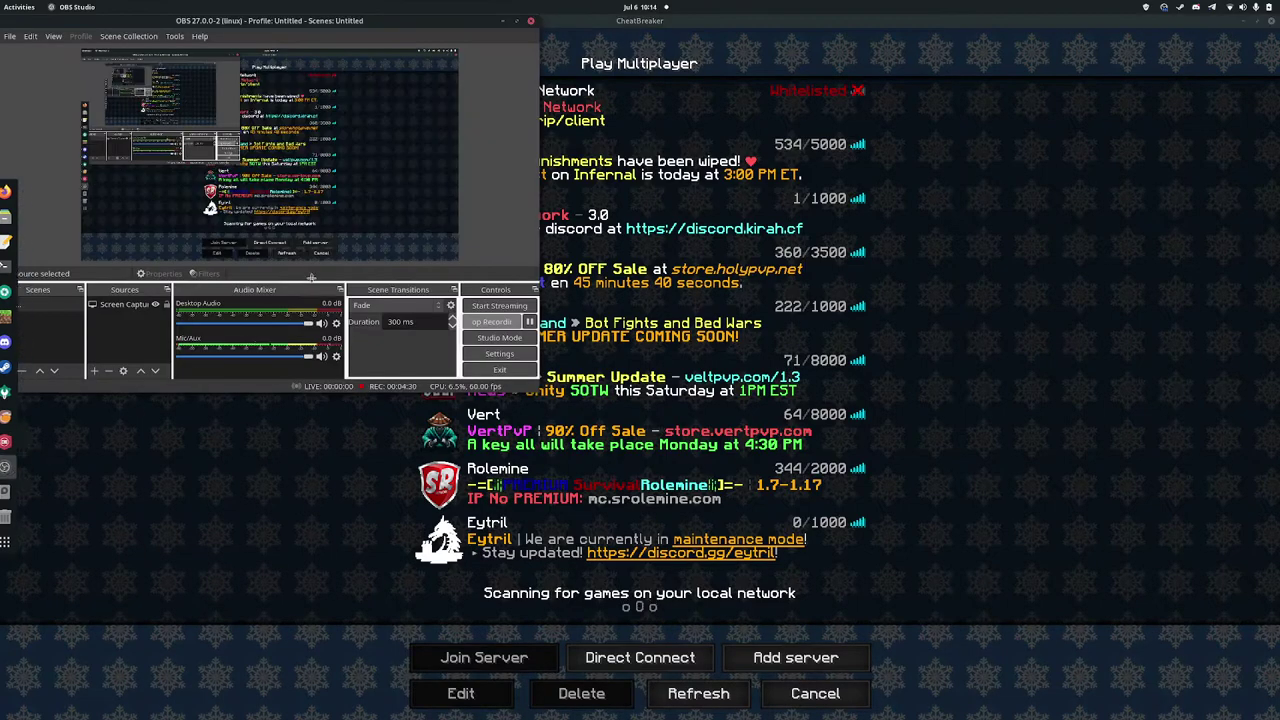